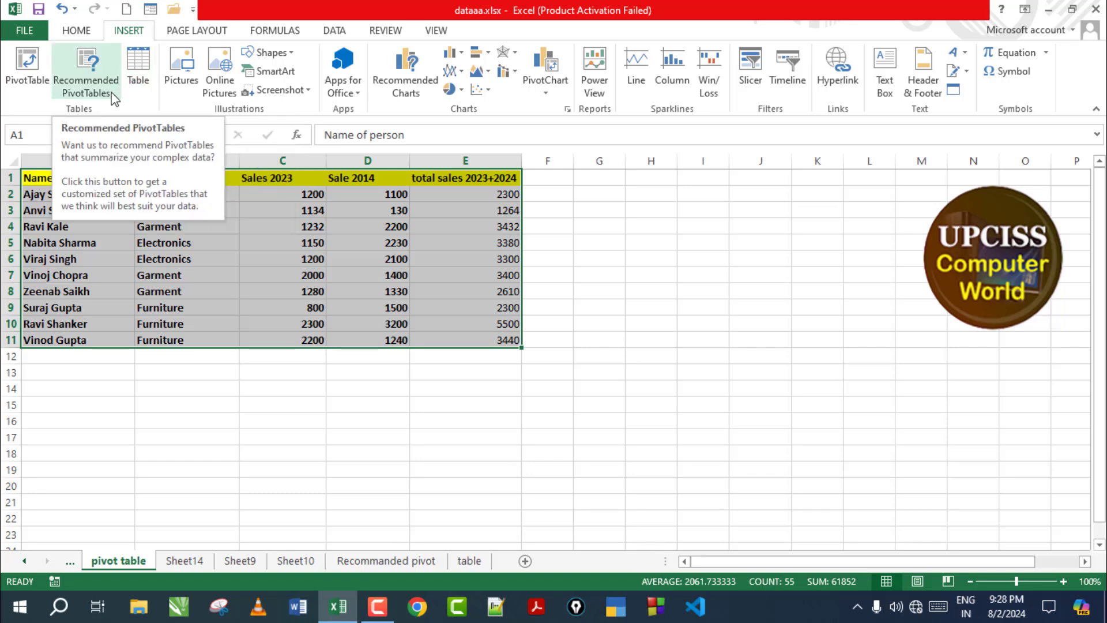
pyautogui.click(29, 69)
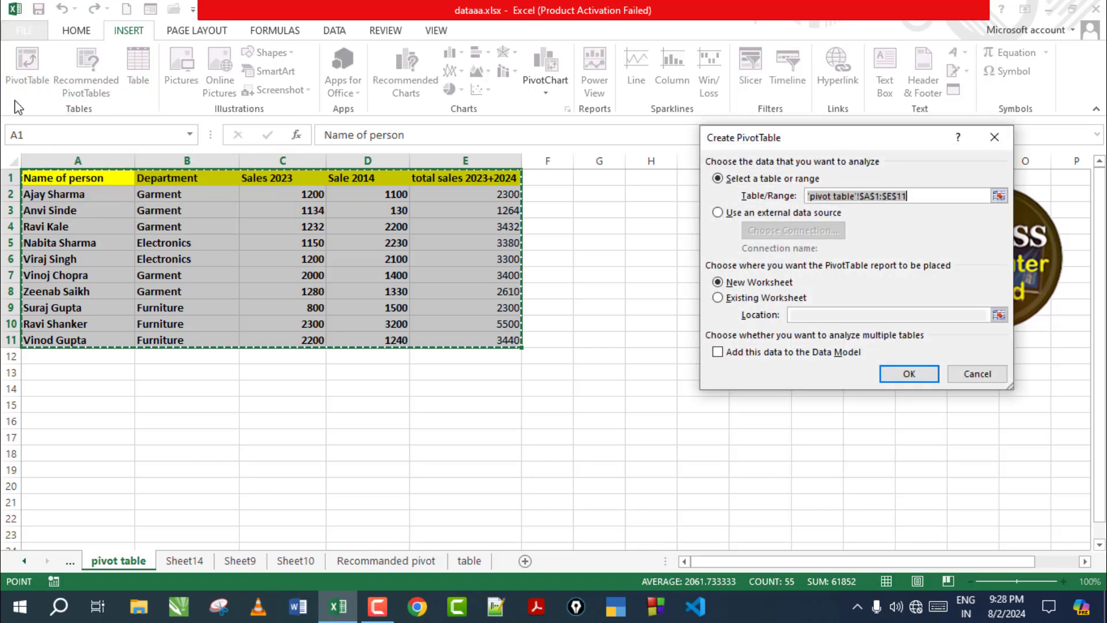
pyautogui.click(977, 374)
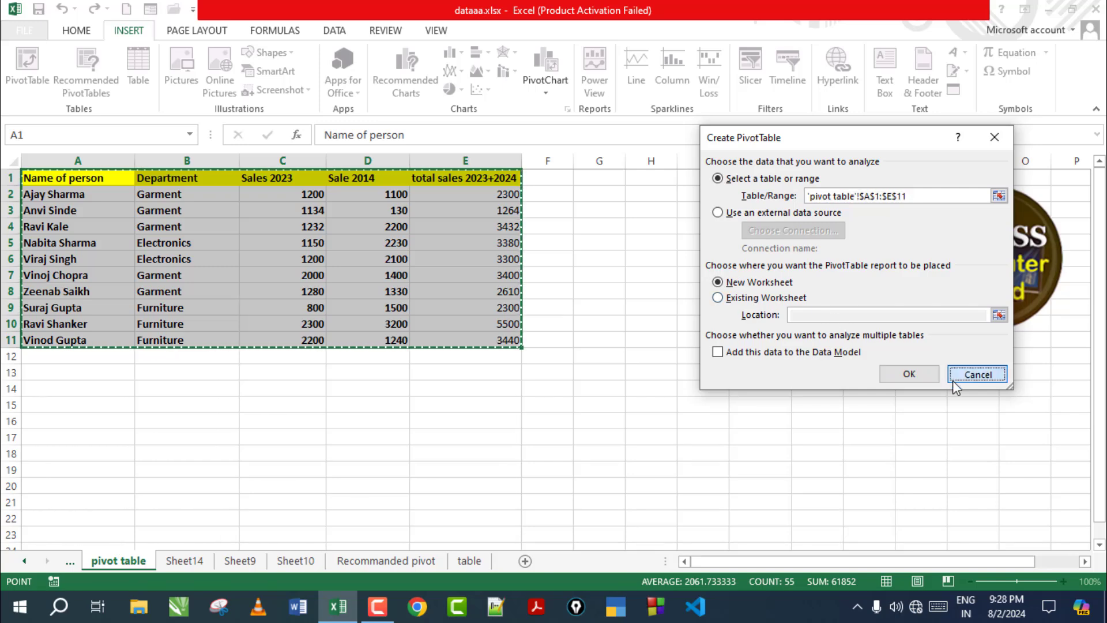
pyautogui.click(145, 241)
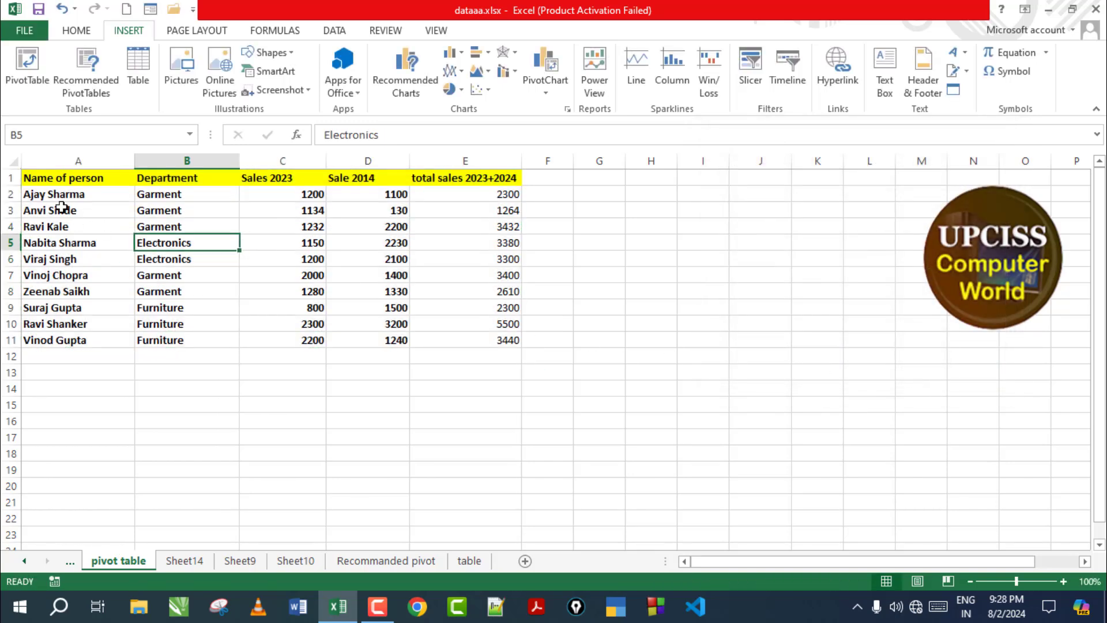
# Correct the Sale 2014 header in cell D1 to Sale 2024
pyautogui.click(47, 178)
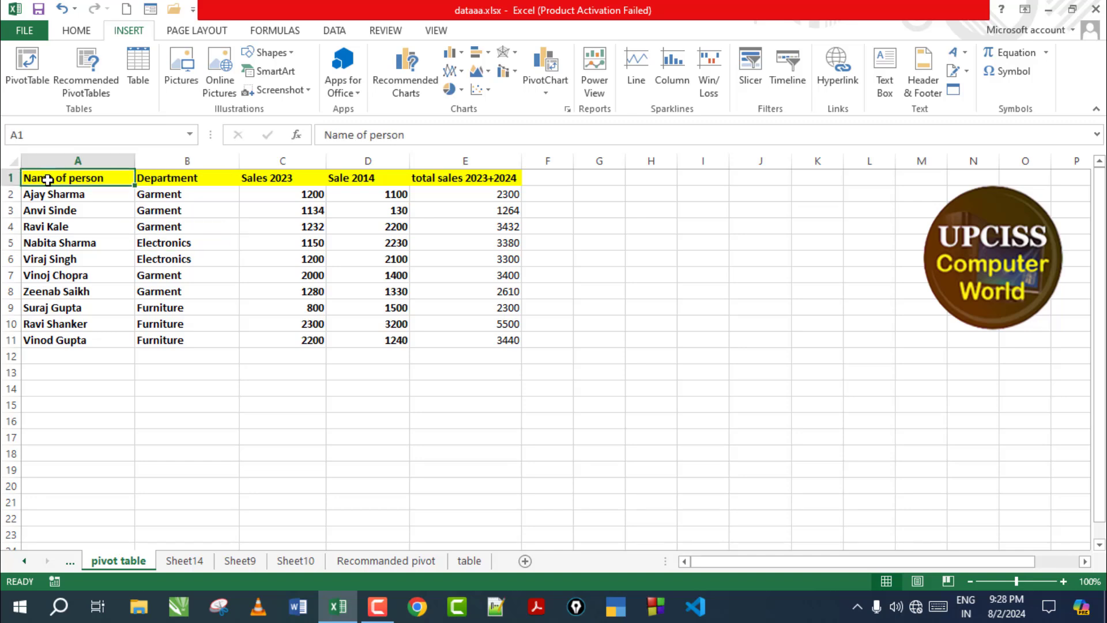
pyautogui.click(184, 174)
pyautogui.click(268, 178)
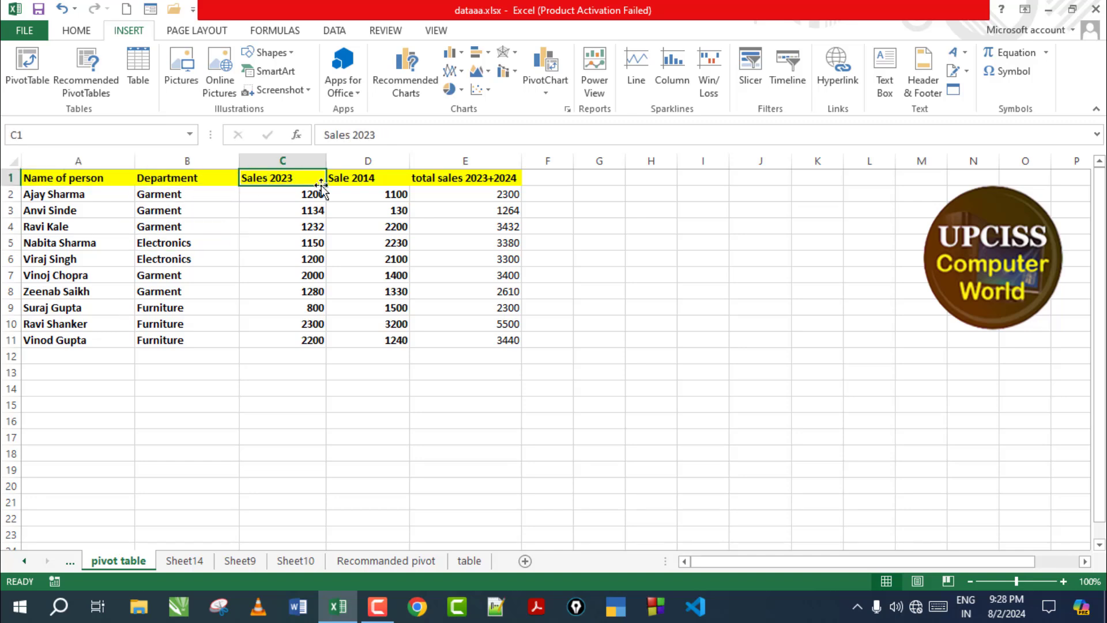
pyautogui.click(361, 180)
pyautogui.click(475, 176)
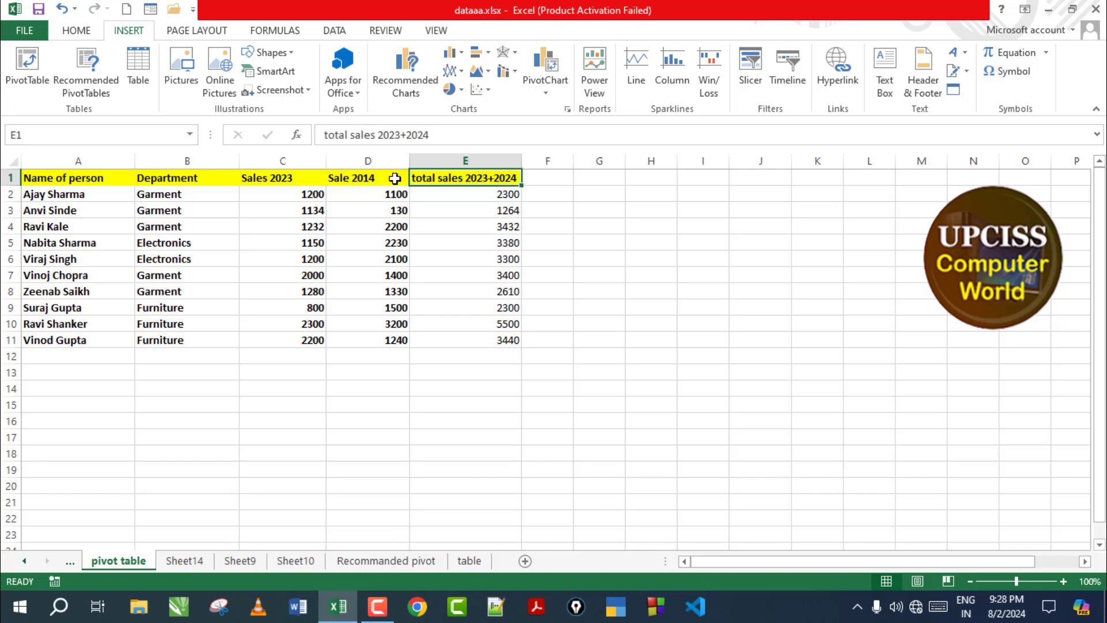
pyautogui.click(366, 178)
pyautogui.doubleClick(371, 179)
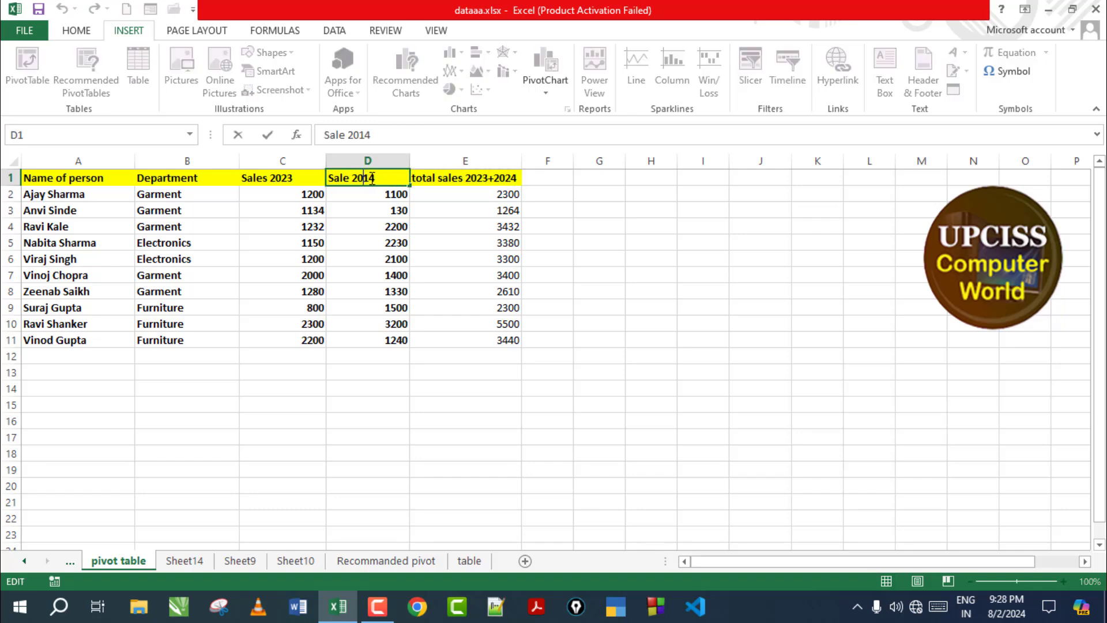
pyautogui.press('Delete')
pyautogui.click(201, 276)
# Review the Name of person, Department and Sales 2023 columns of the source table
pyautogui.click(185, 178)
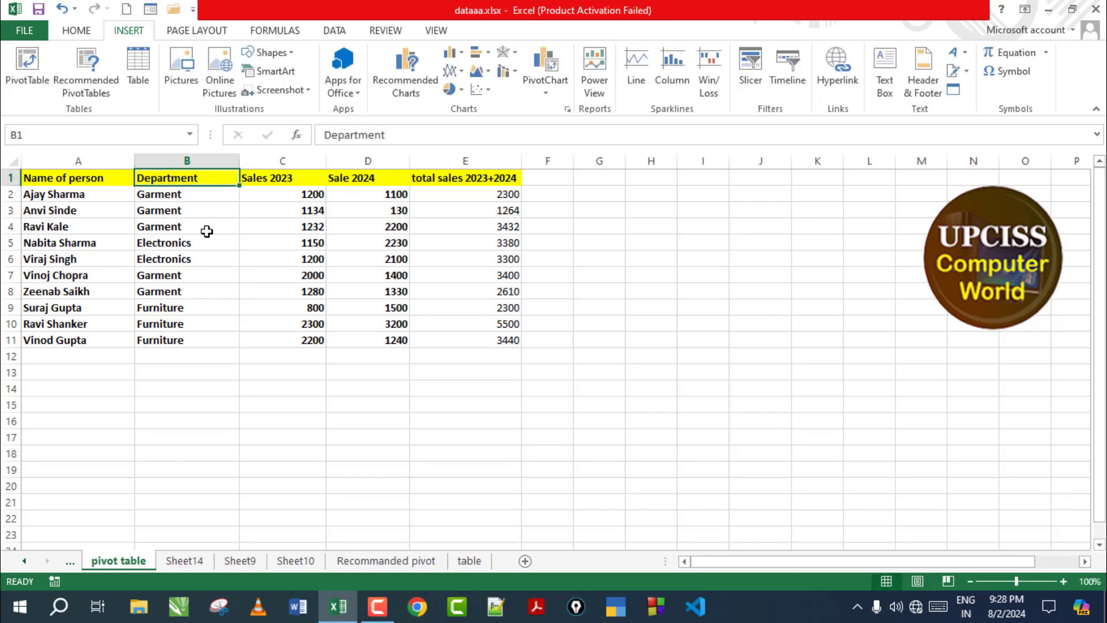
pyautogui.click(68, 175)
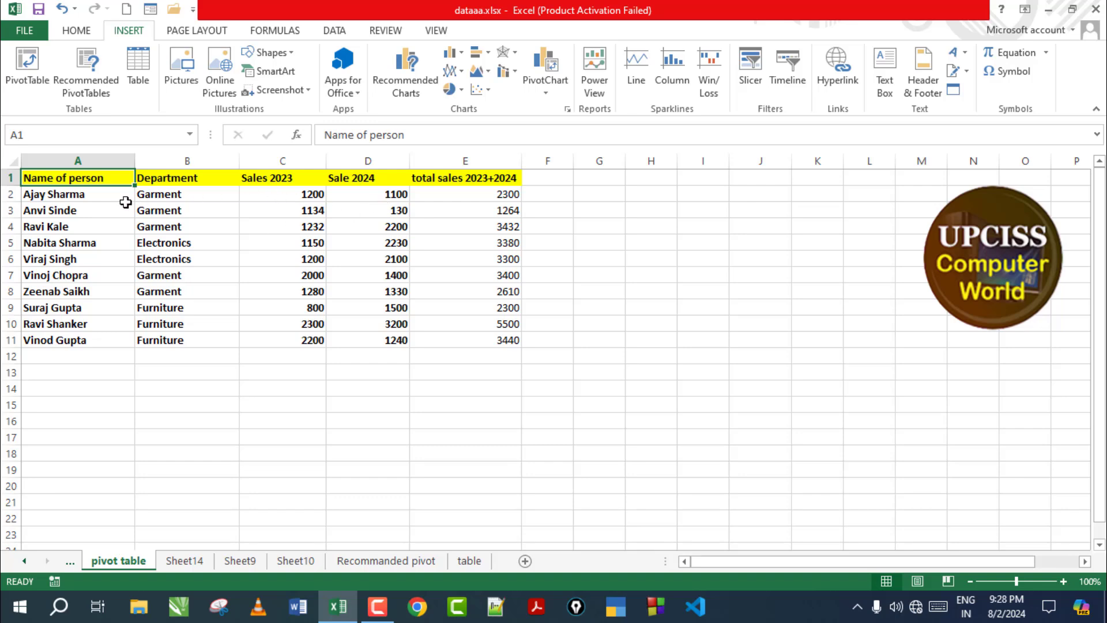
pyautogui.click(89, 195)
pyautogui.click(78, 212)
pyautogui.click(72, 243)
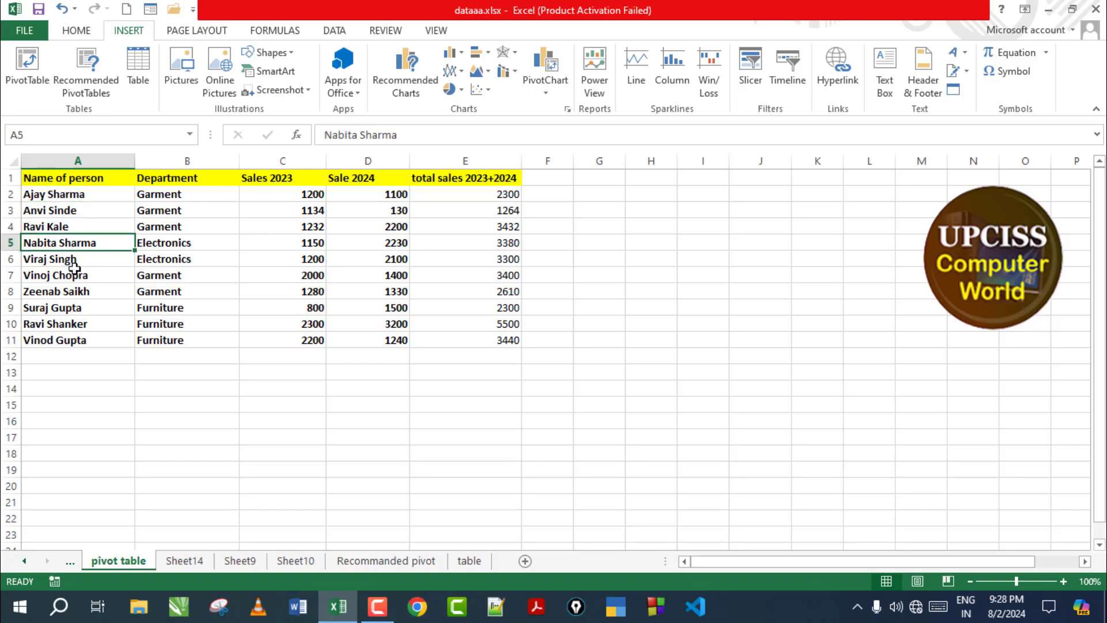
pyautogui.click(69, 275)
pyautogui.moveTo(176, 192); pyautogui.dragTo(158, 342)
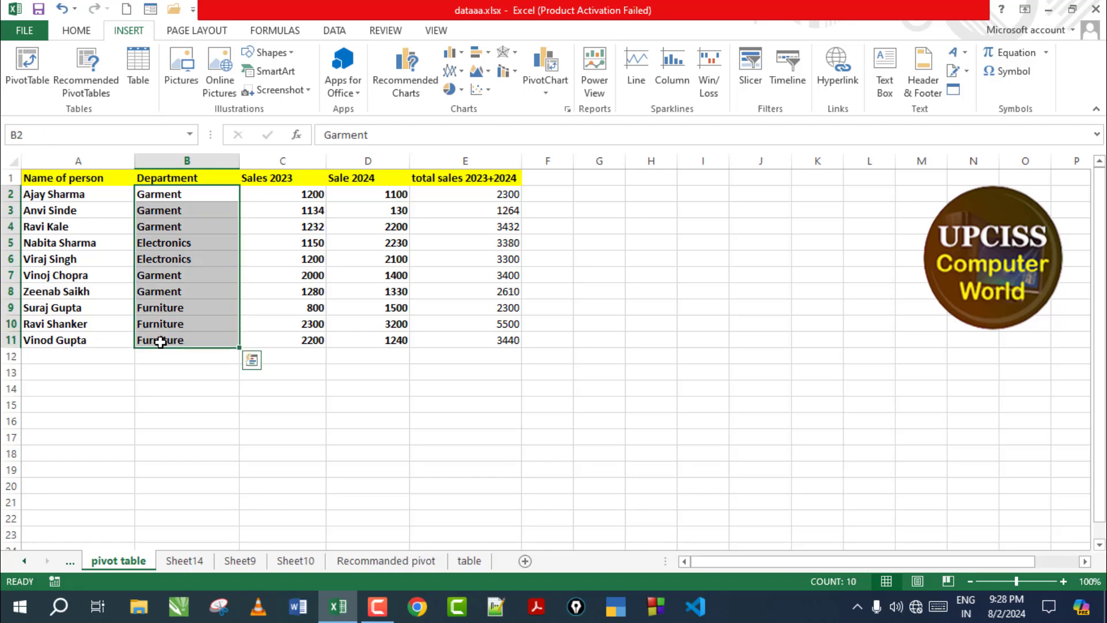
pyautogui.moveTo(79, 193); pyautogui.dragTo(75, 348)
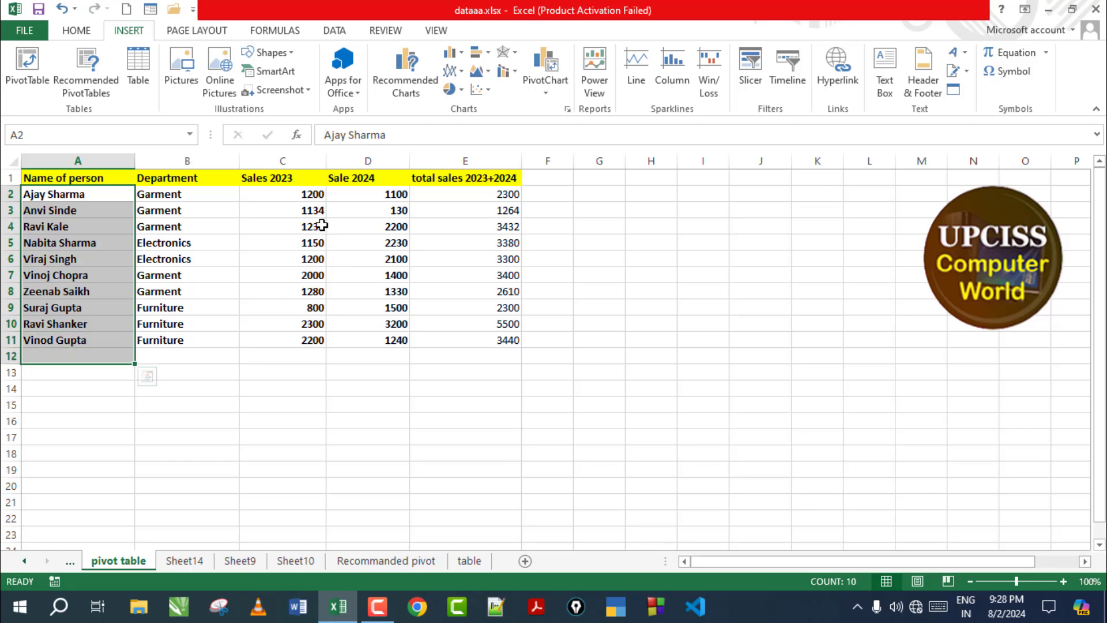
pyautogui.moveTo(285, 193); pyautogui.dragTo(306, 356)
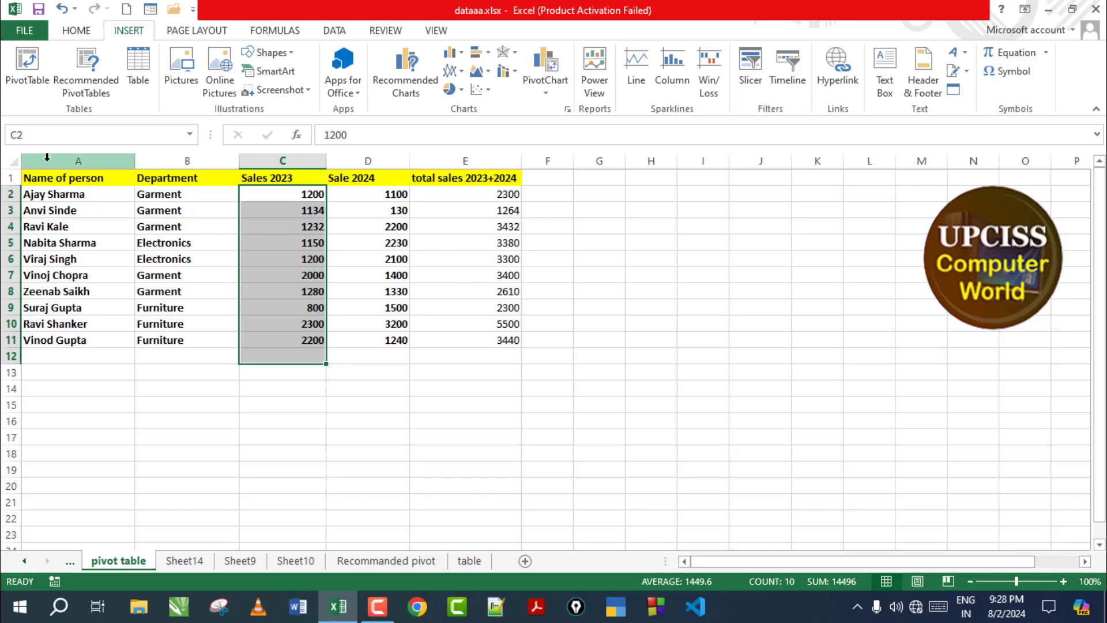
# Move the total sales 2023+2024 column from E1:E11 to O12:O22, away from the source table
pyautogui.click(445, 411)
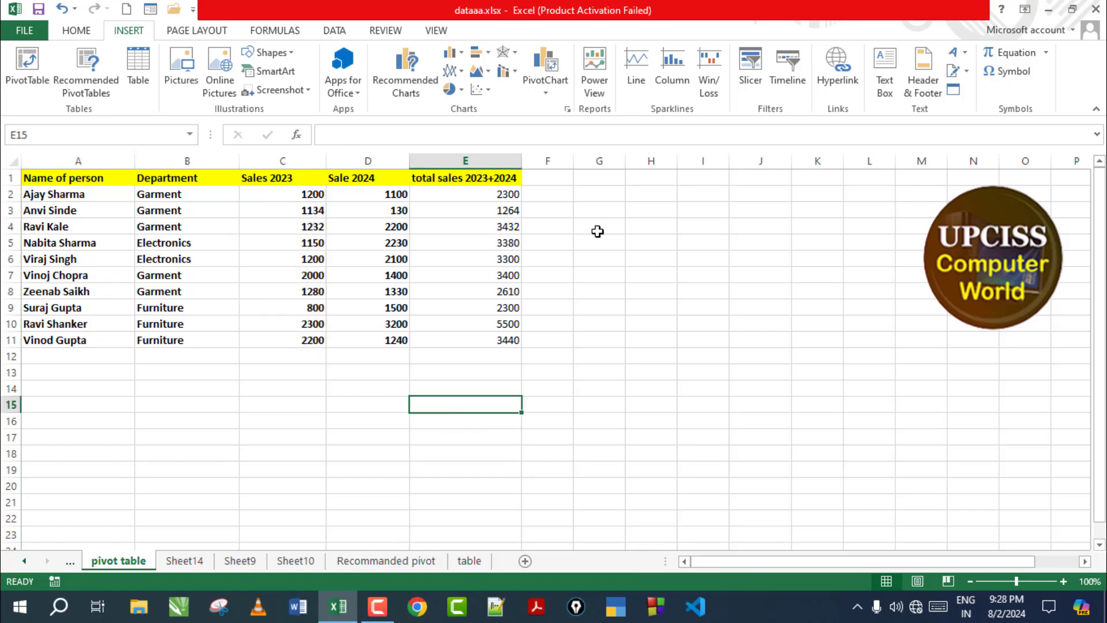
pyautogui.moveTo(476, 176); pyautogui.dragTo(1002, 522)
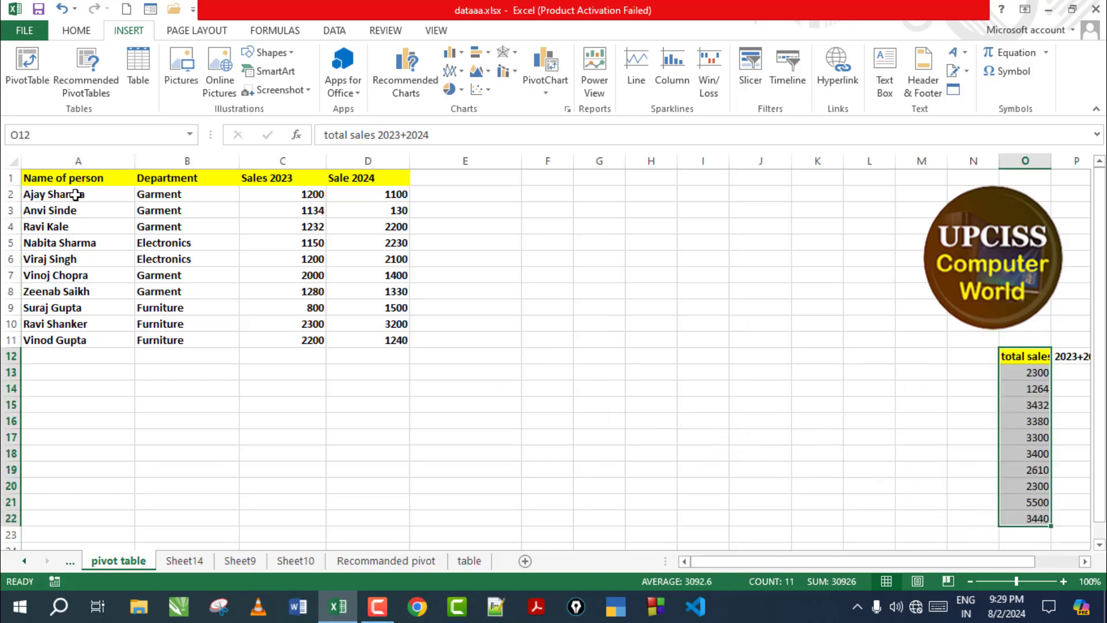
pyautogui.moveTo(32, 177); pyautogui.dragTo(358, 339)
# Examine the four column headers, the Department entries and the full data range A1:D11
pyautogui.click(104, 181)
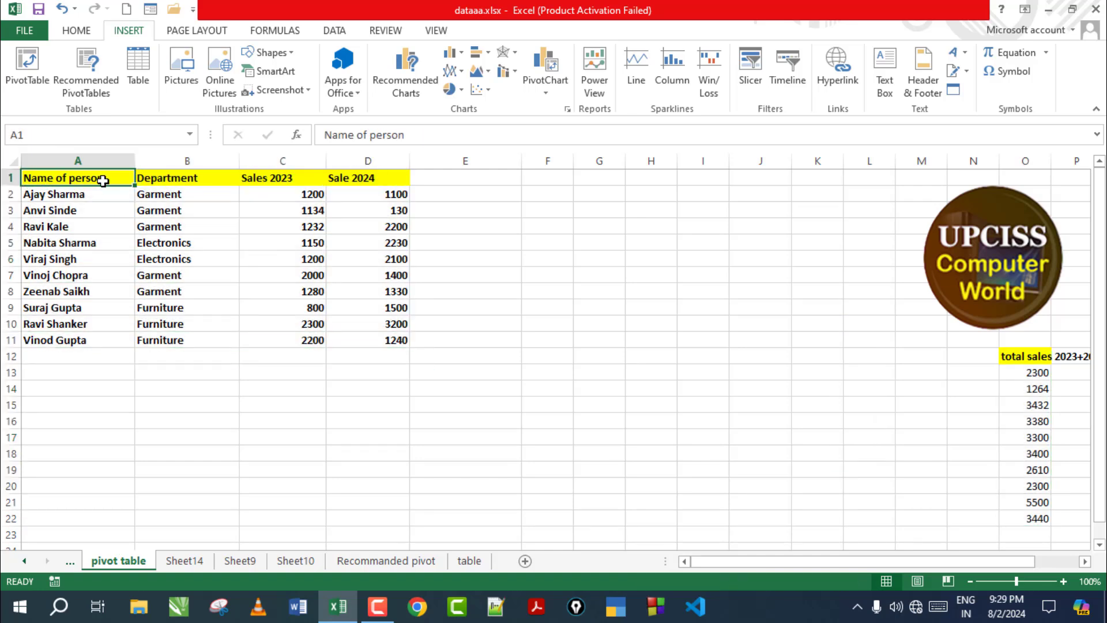
pyautogui.click(168, 178)
pyautogui.click(252, 175)
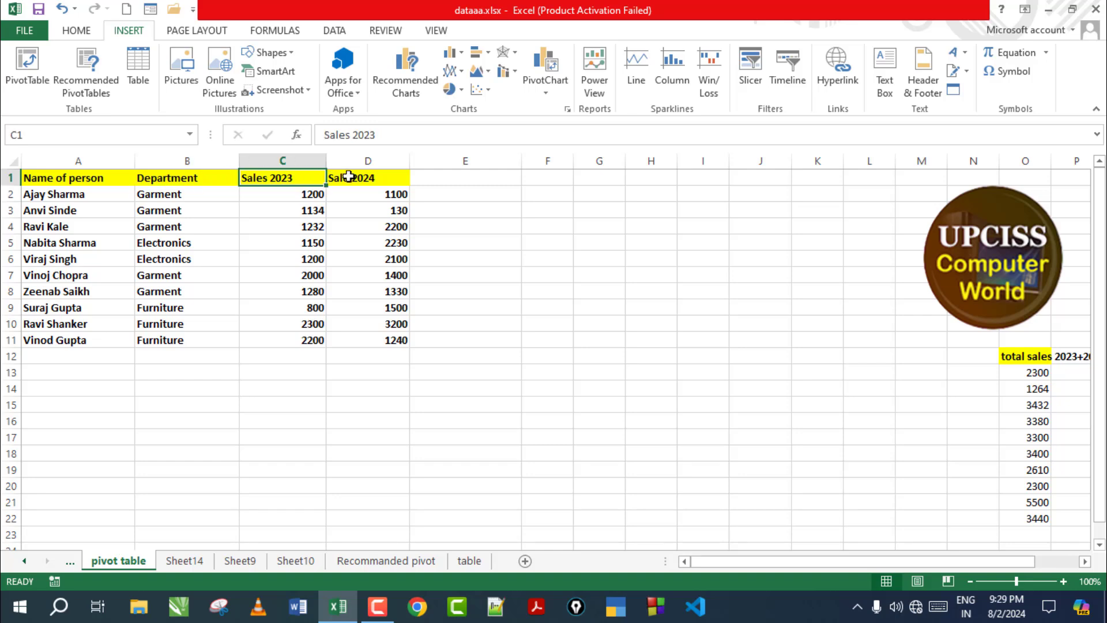
pyautogui.click(365, 179)
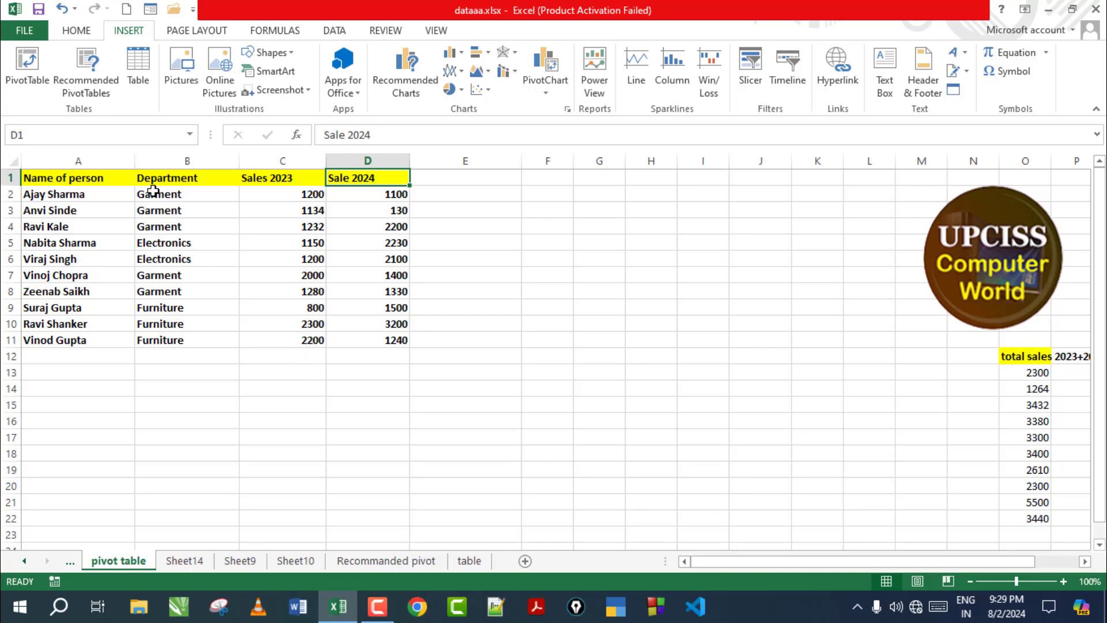
pyautogui.moveTo(153, 190); pyautogui.dragTo(149, 346)
pyautogui.click(156, 383)
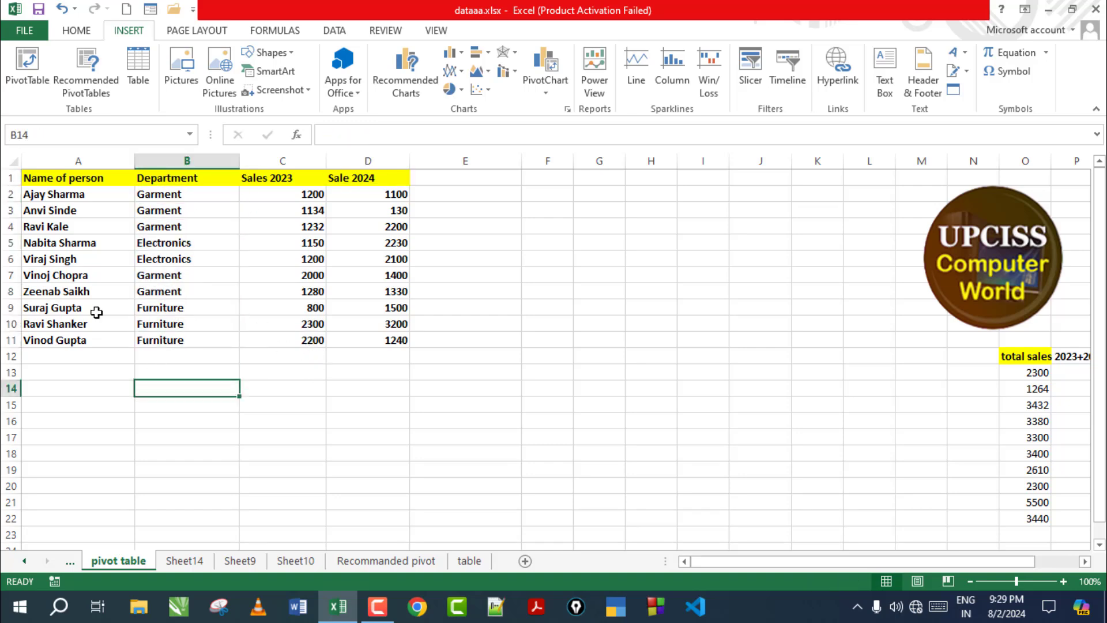
pyautogui.moveTo(46, 176); pyautogui.dragTo(356, 345)
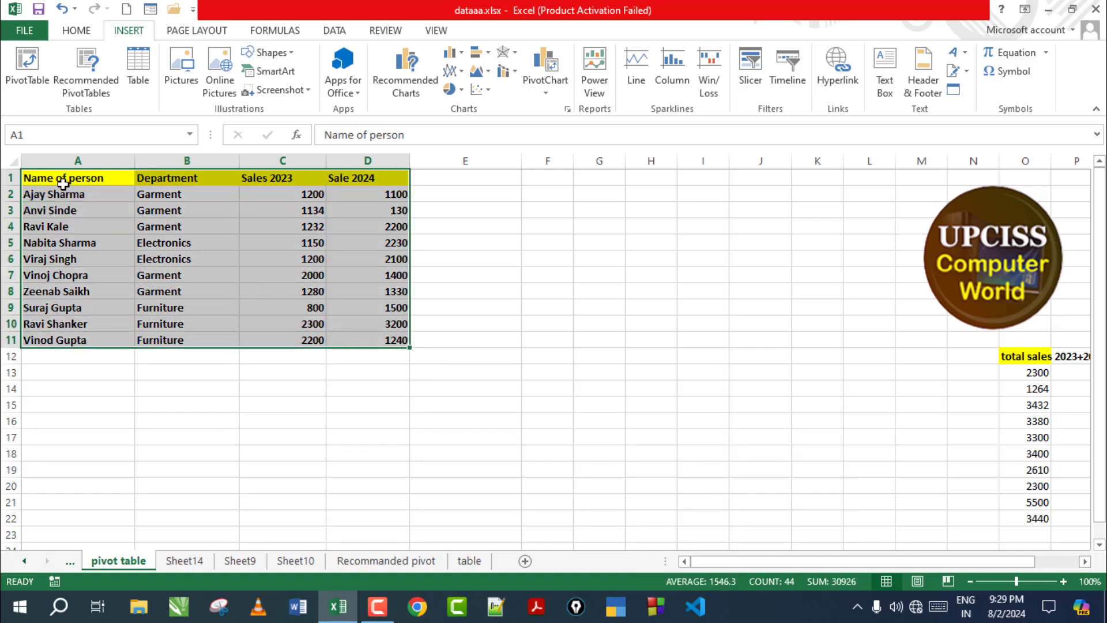
pyautogui.click(599, 210)
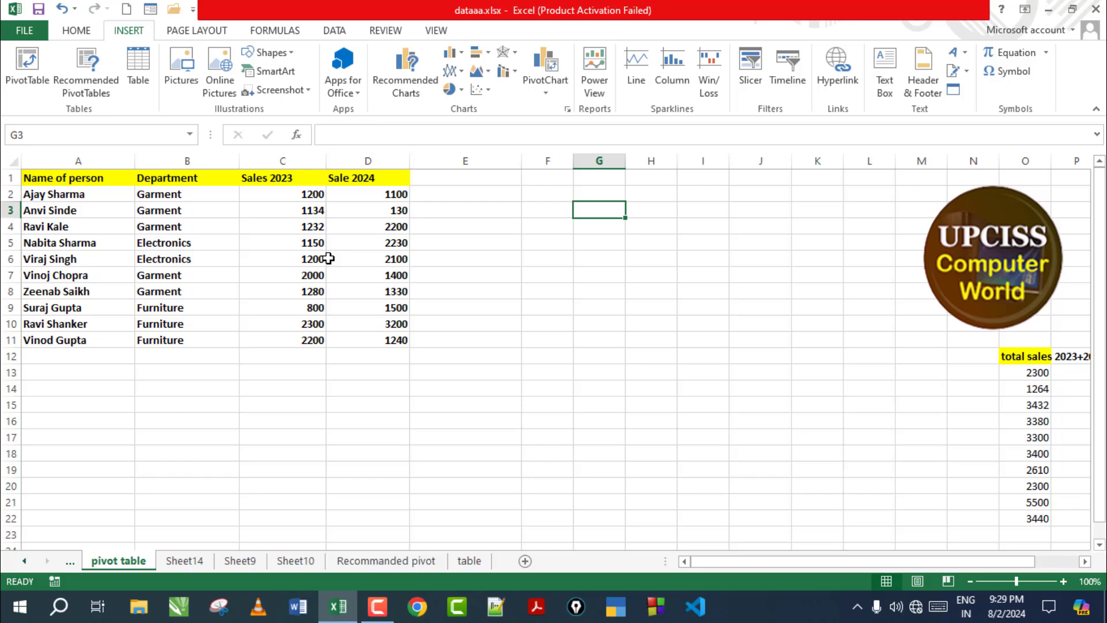
# Insert a PivotTable based on range A1:D11 of the pivot table sheet and place it on a new worksheet
pyautogui.click(27, 63)
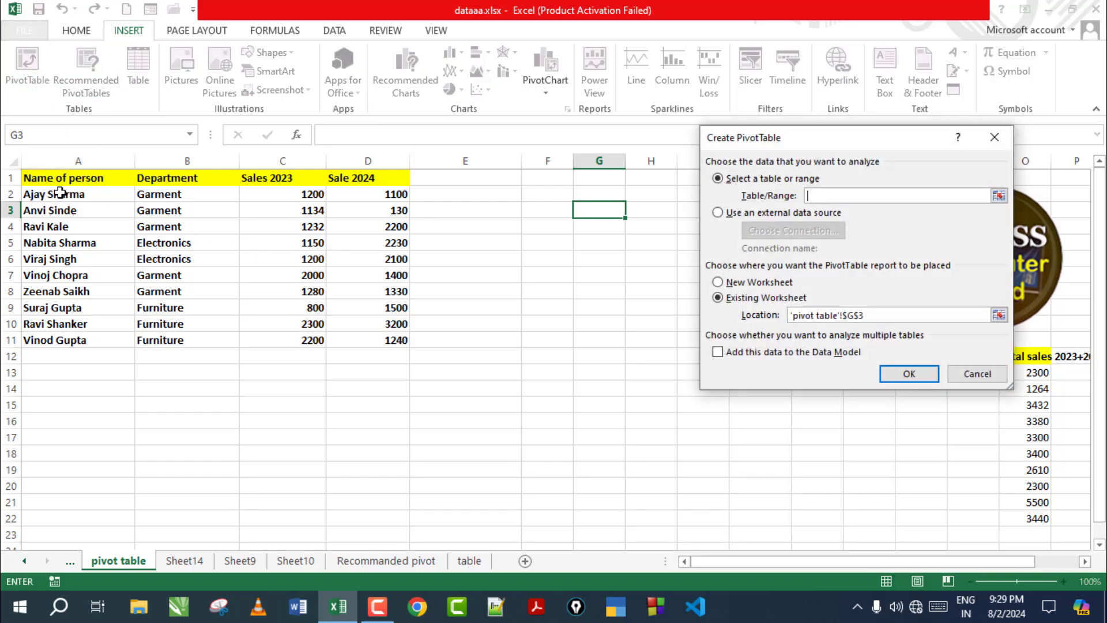
pyautogui.moveTo(803, 137); pyautogui.dragTo(645, 171)
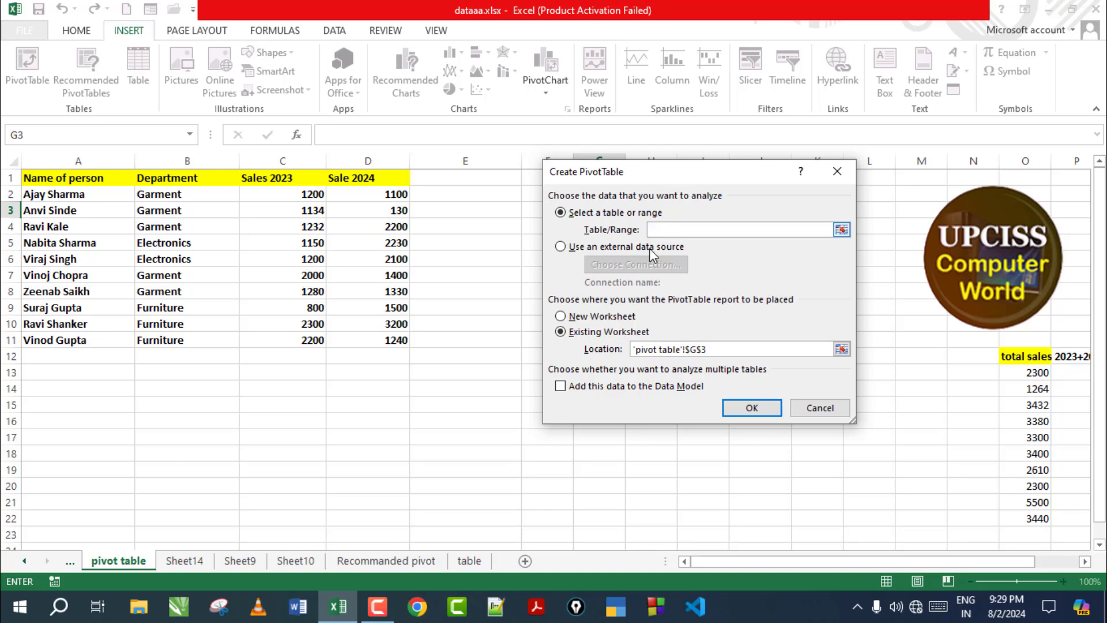
pyautogui.click(560, 247)
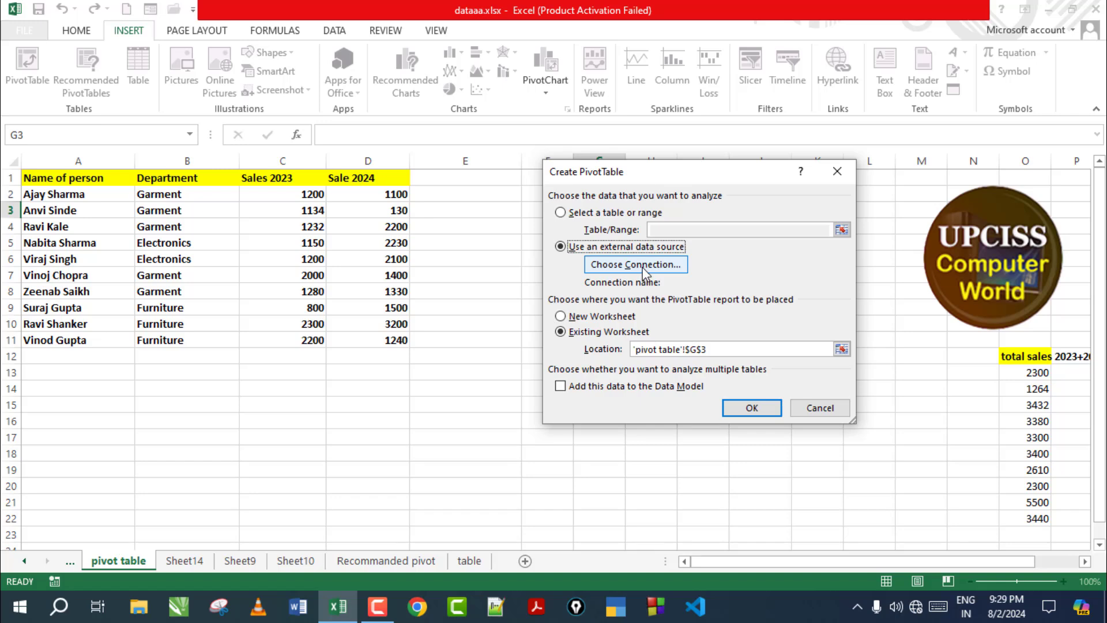
pyautogui.click(588, 217)
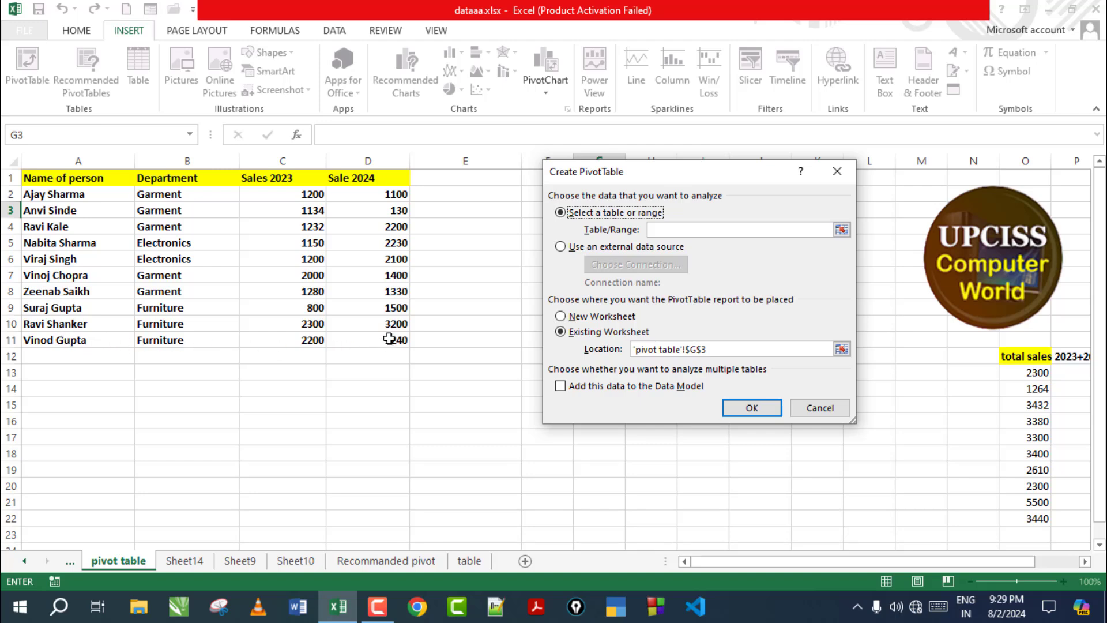
pyautogui.click(675, 228)
pyautogui.moveTo(32, 170); pyautogui.dragTo(364, 341)
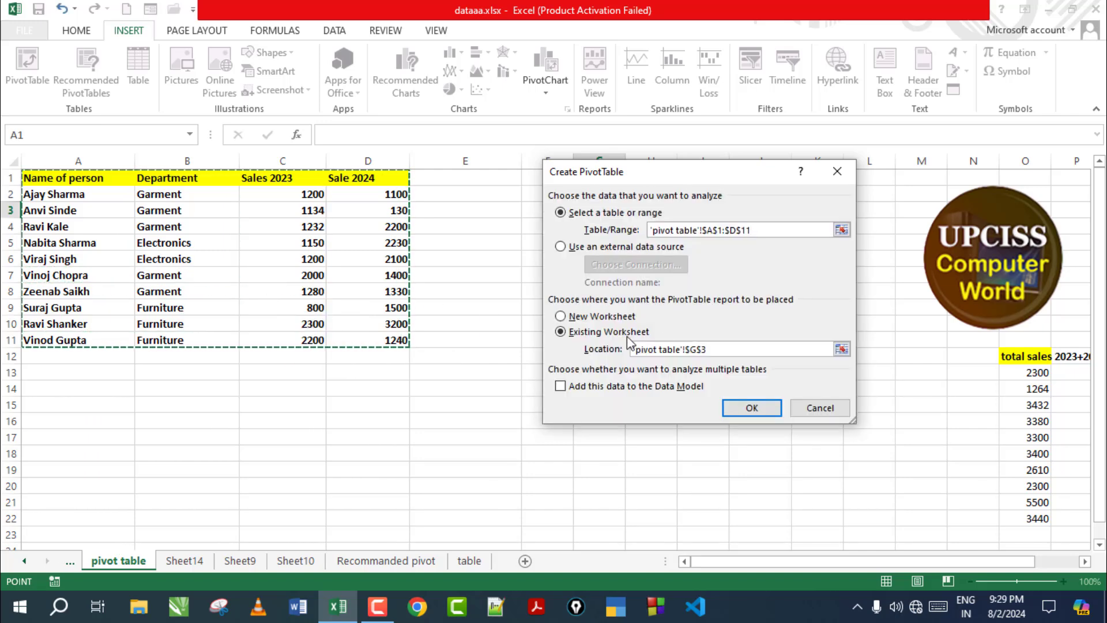
pyautogui.click(575, 316)
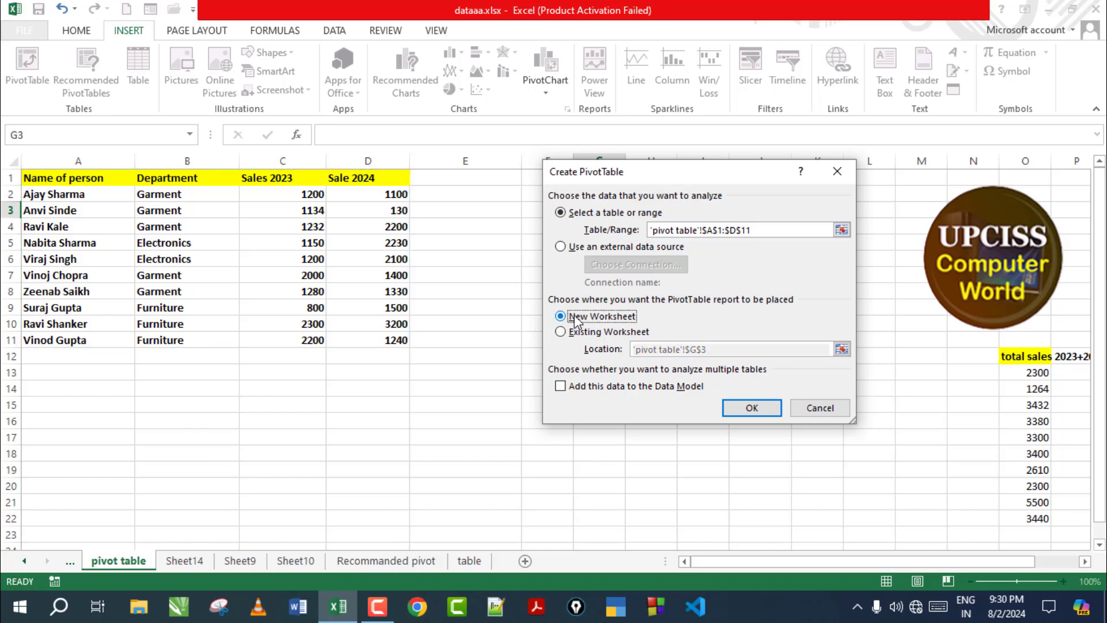
pyautogui.click(761, 403)
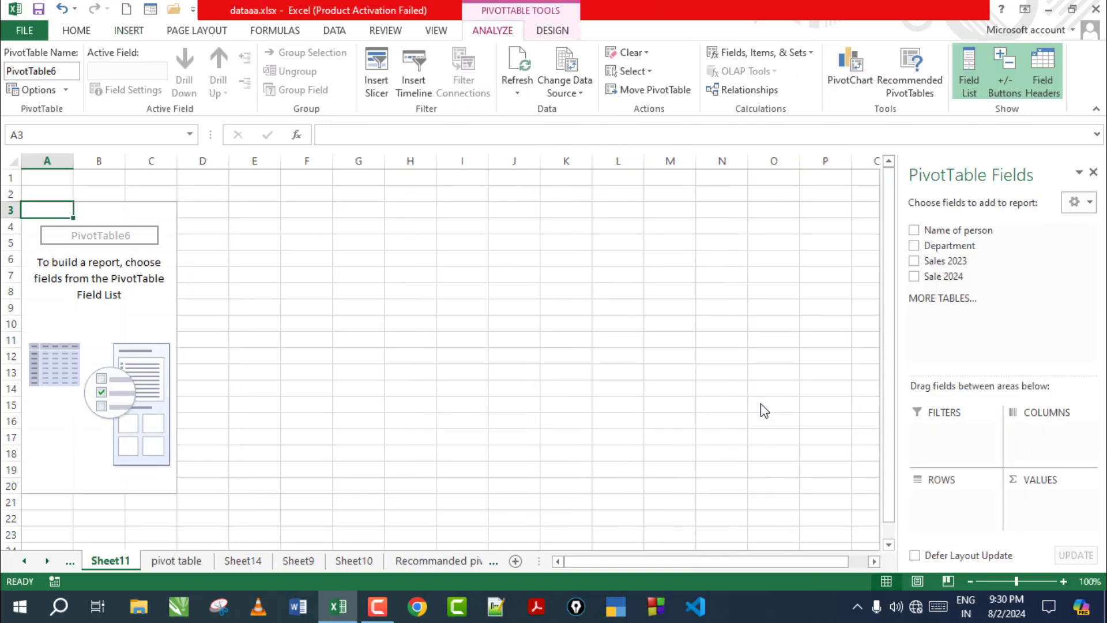
# Try the PivotTable with the Name of person and Sales 2023 fields, and remove both fields again
pyautogui.click(156, 562)
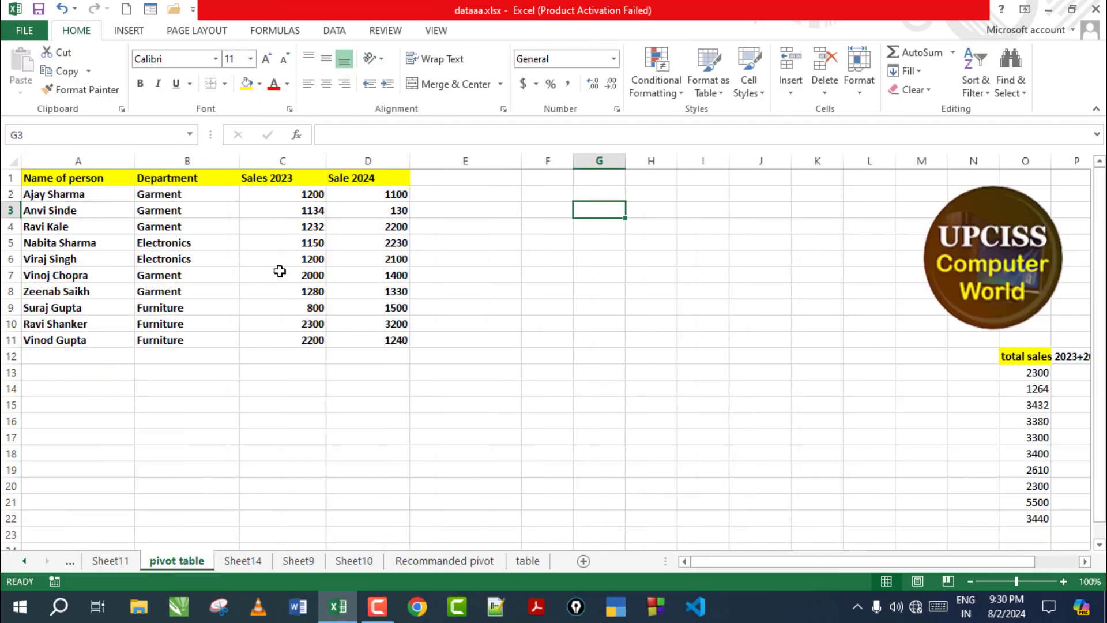
pyautogui.click(107, 562)
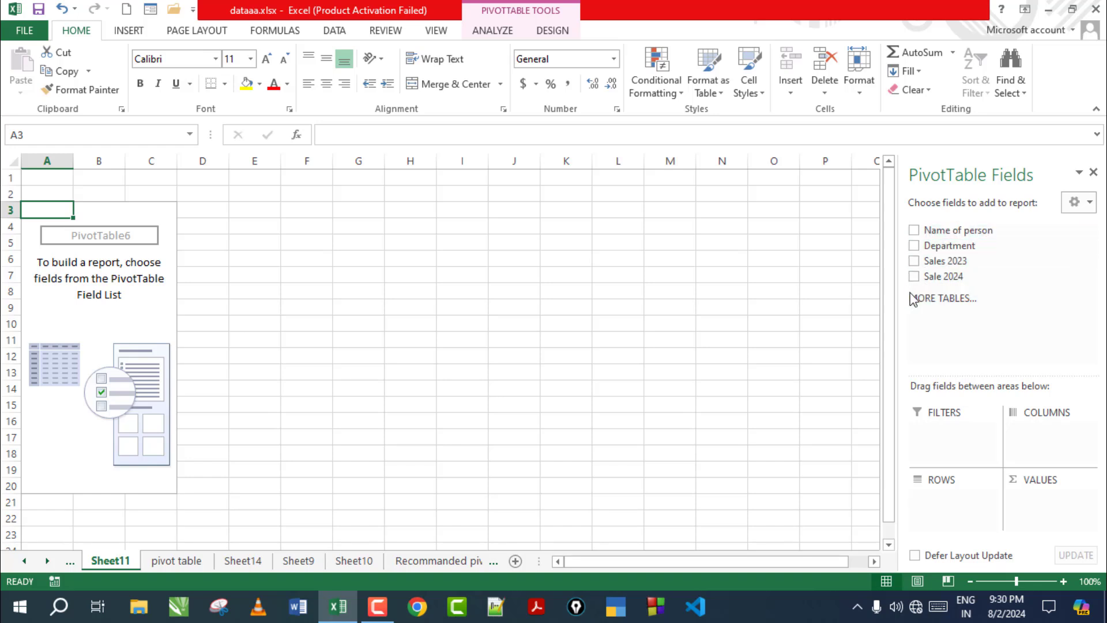
pyautogui.click(913, 230)
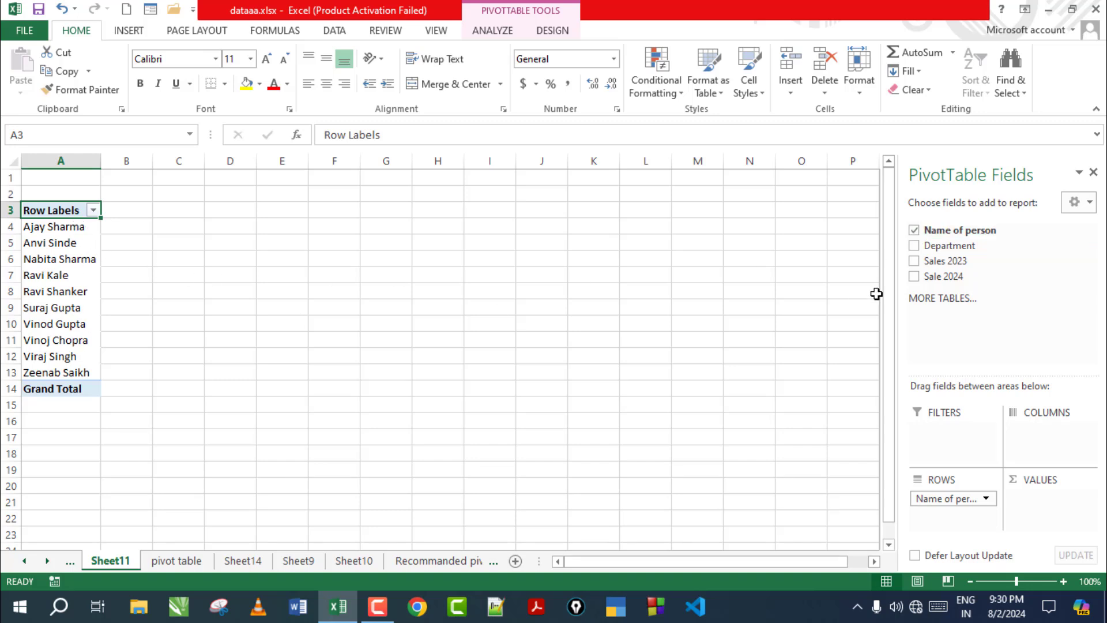
pyautogui.click(914, 262)
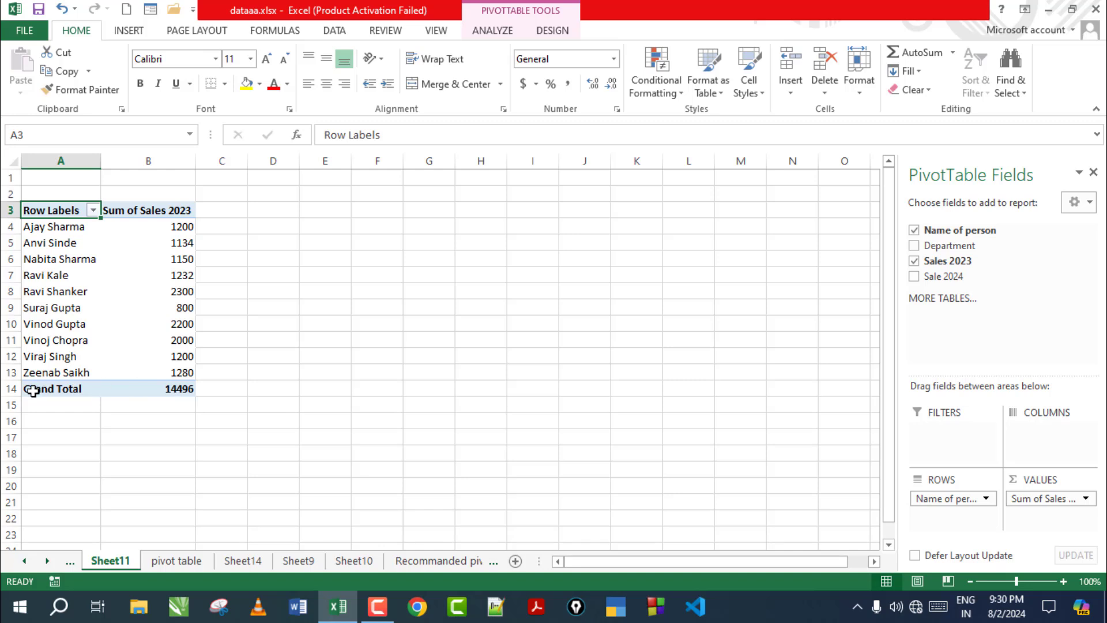
pyautogui.moveTo(172, 390)
pyautogui.click(914, 229)
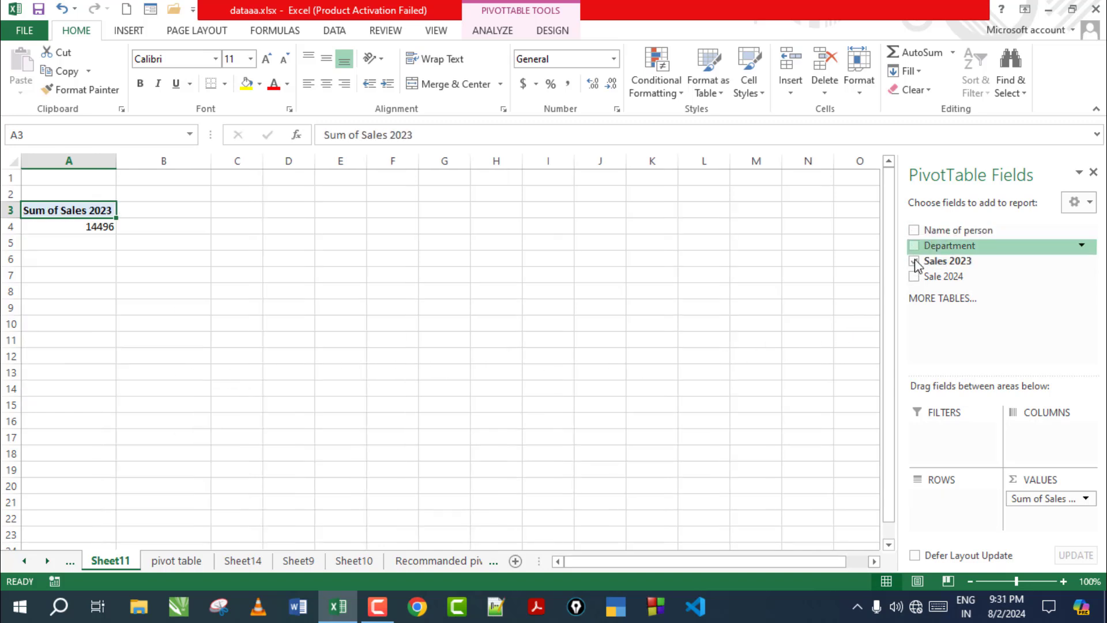
pyautogui.click(914, 261)
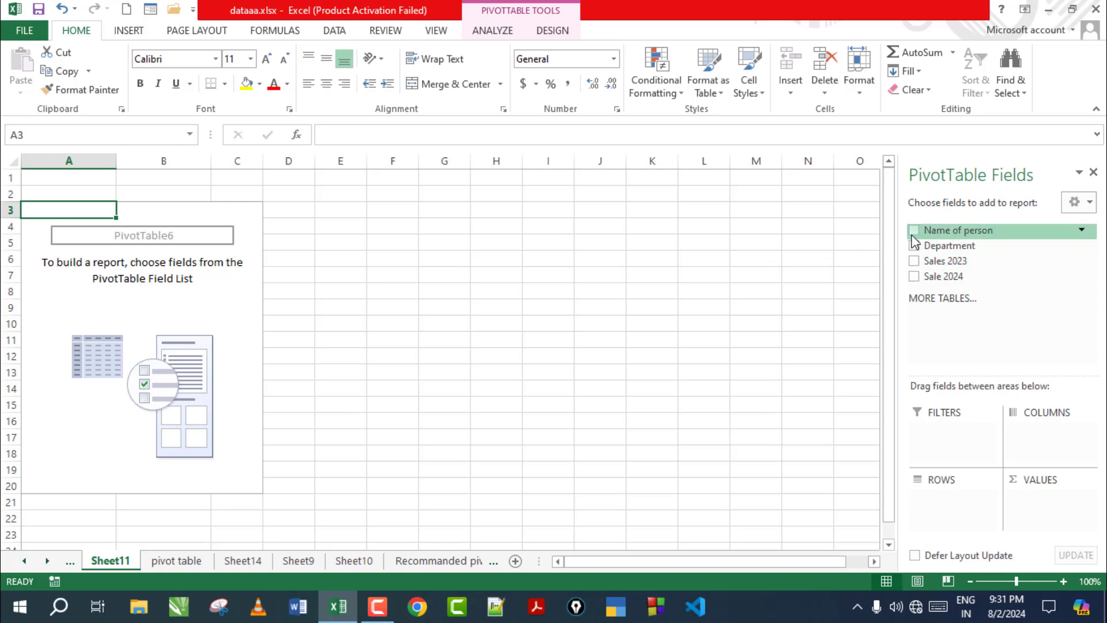
# Add the Name of person and Department fields to the PivotTable rows
pyautogui.click(913, 231)
pyautogui.click(914, 246)
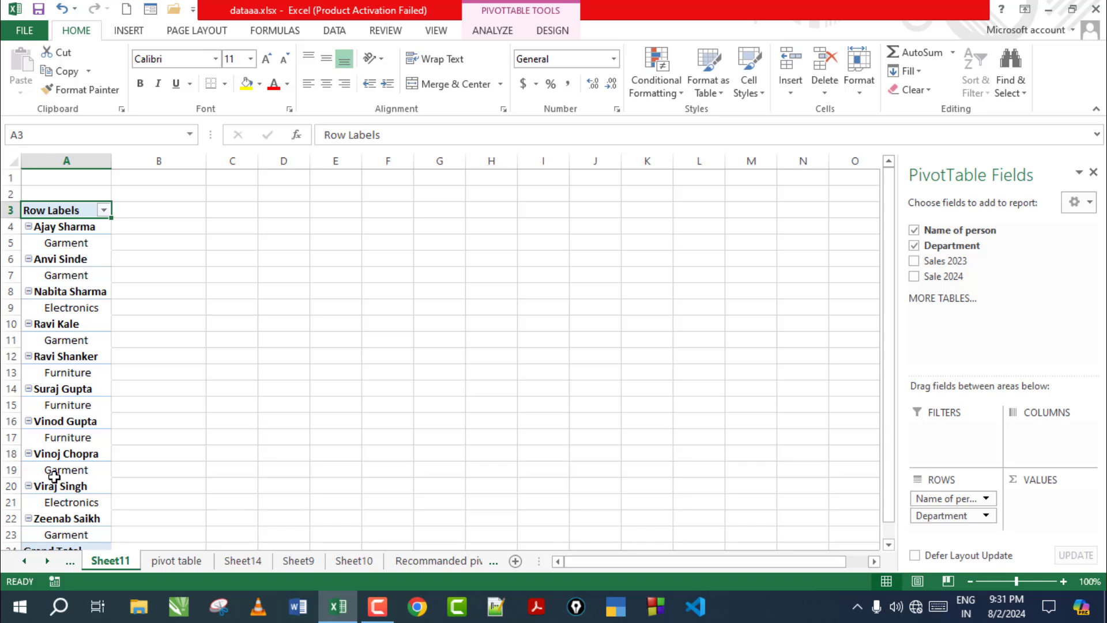
# Add the Sales 2023 and Sale 2024 fields to the PivotTable values, and clear all four fields from the report
pyautogui.click(914, 262)
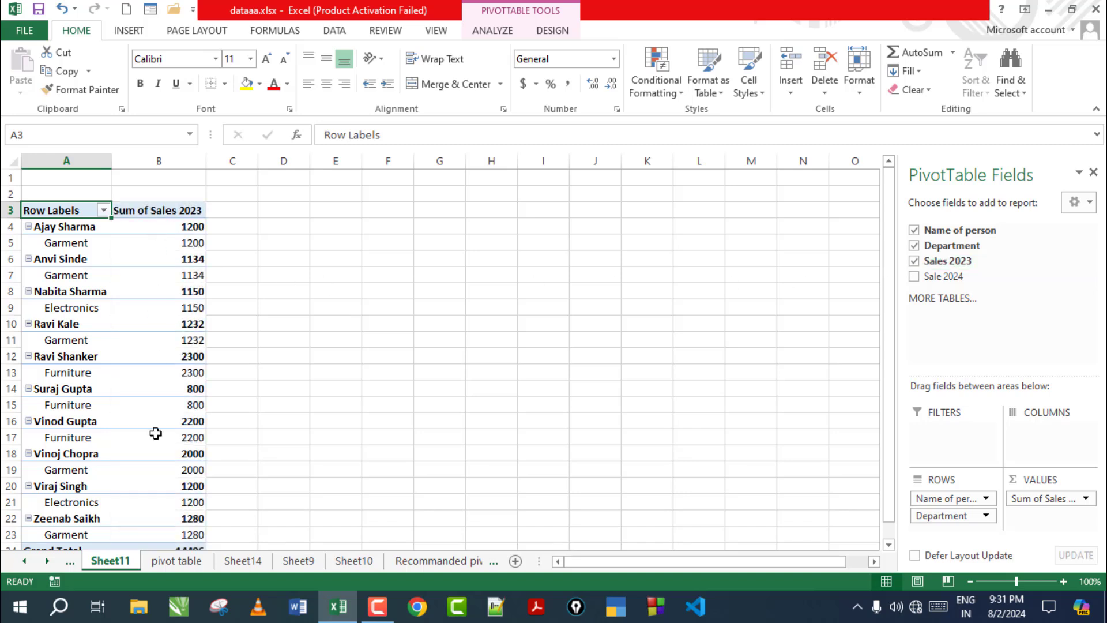
pyautogui.click(913, 276)
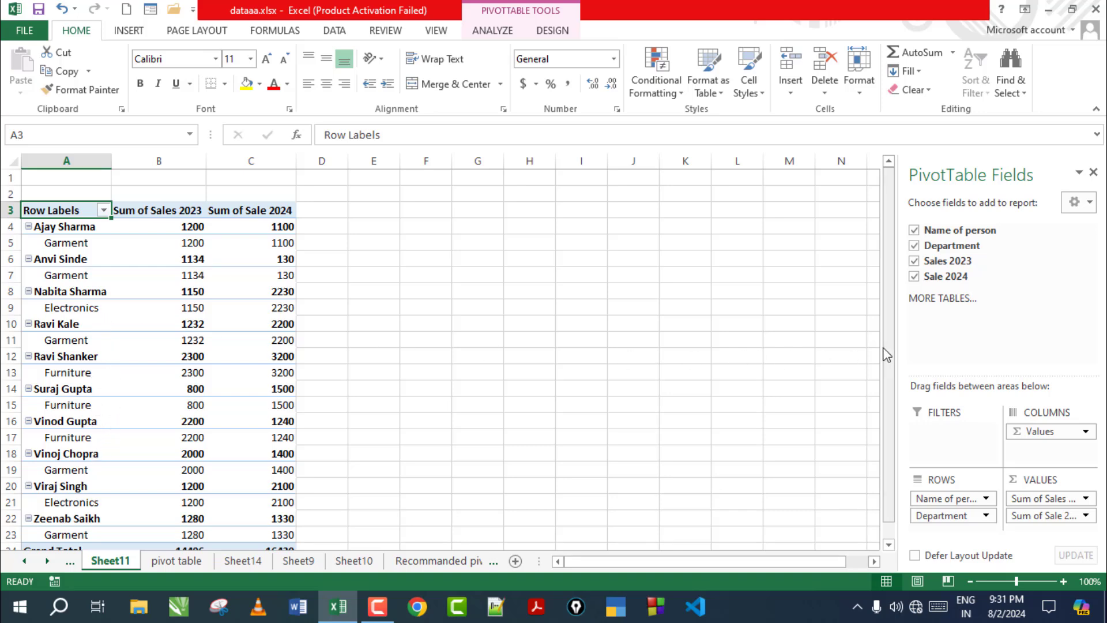
pyautogui.click(914, 231)
pyautogui.click(914, 245)
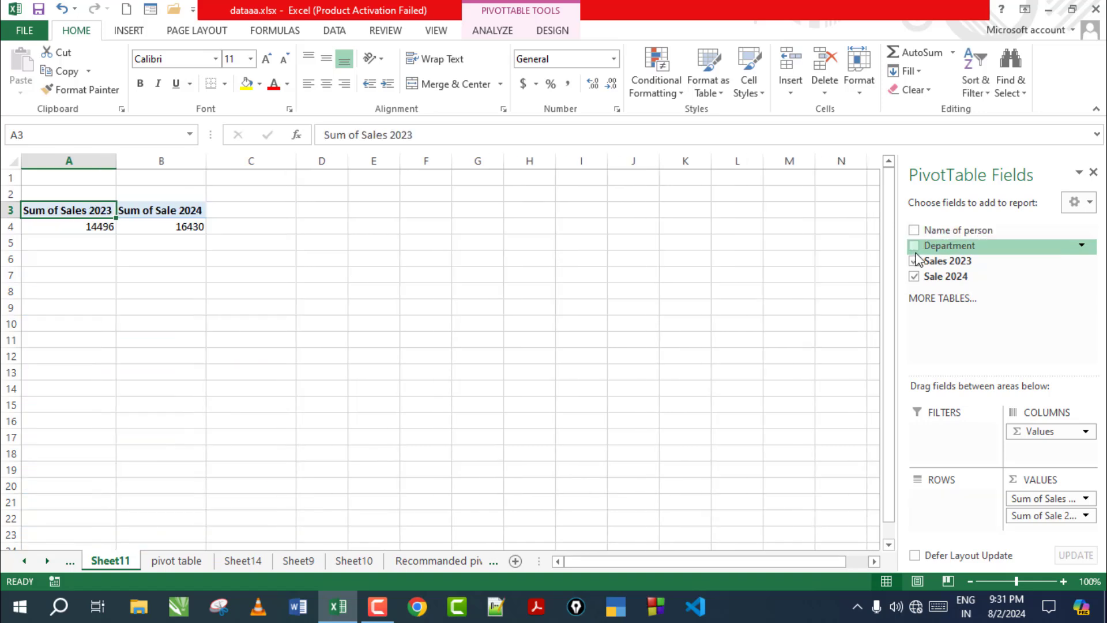
pyautogui.click(914, 262)
pyautogui.click(914, 277)
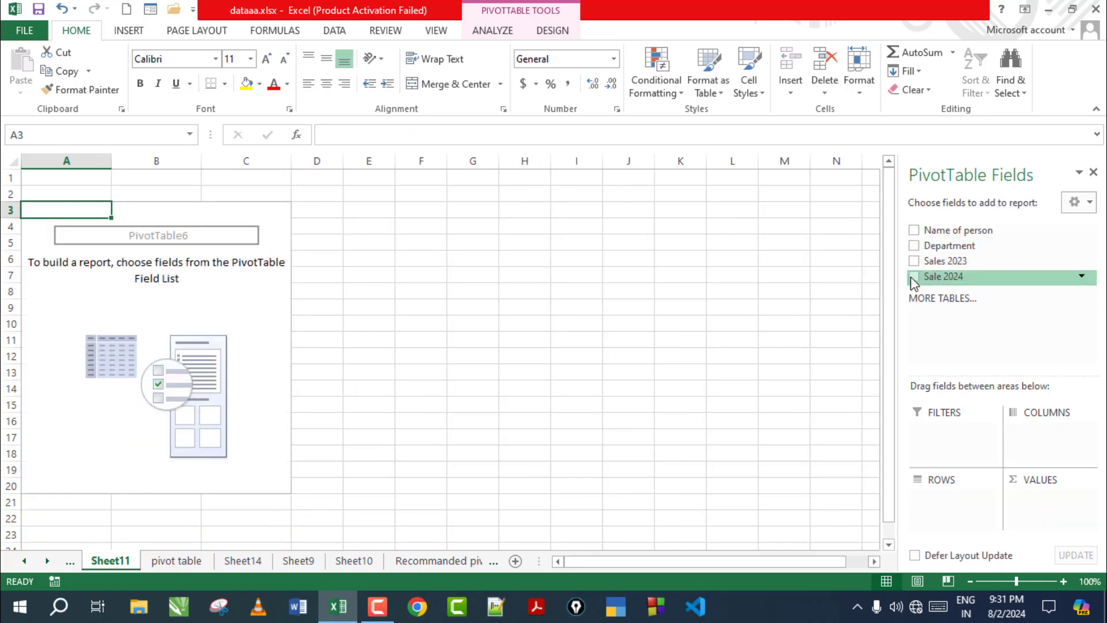
# Build the PivotTable with Department rows, Sales 2023 and Sale 2024 values, and Name of person nested under each department
pyautogui.click(915, 246)
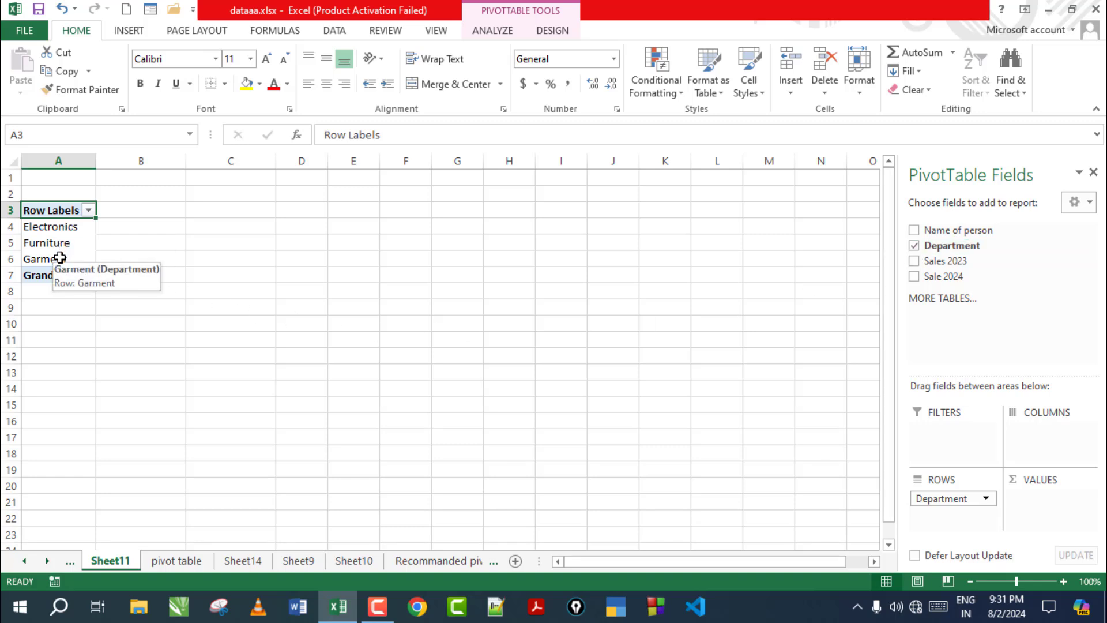
pyautogui.click(914, 261)
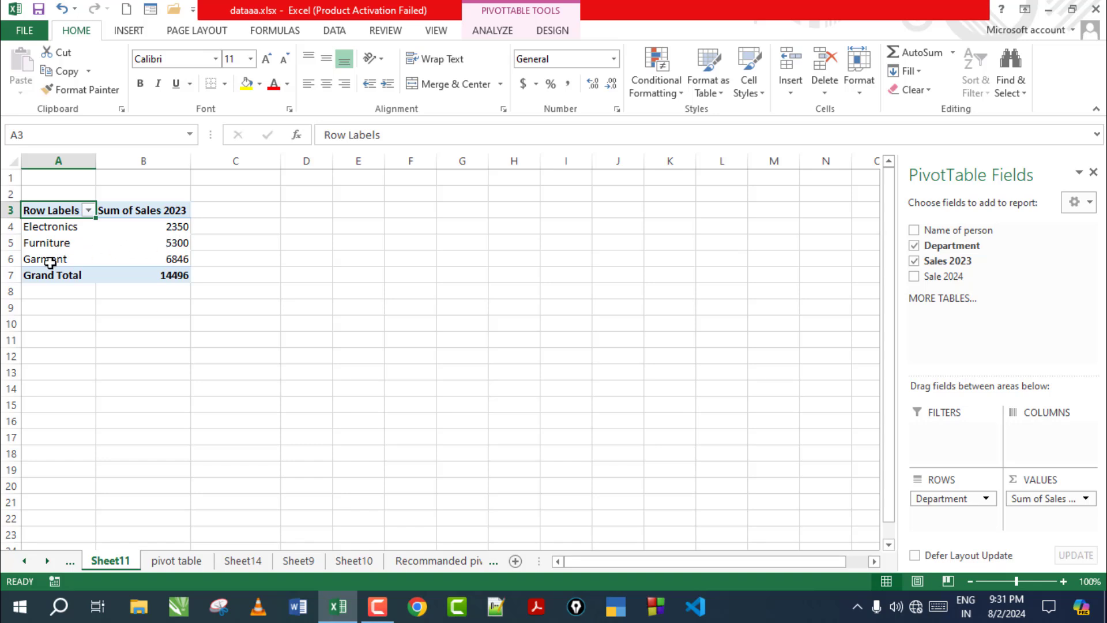
pyautogui.moveTo(185, 258)
pyautogui.click(915, 276)
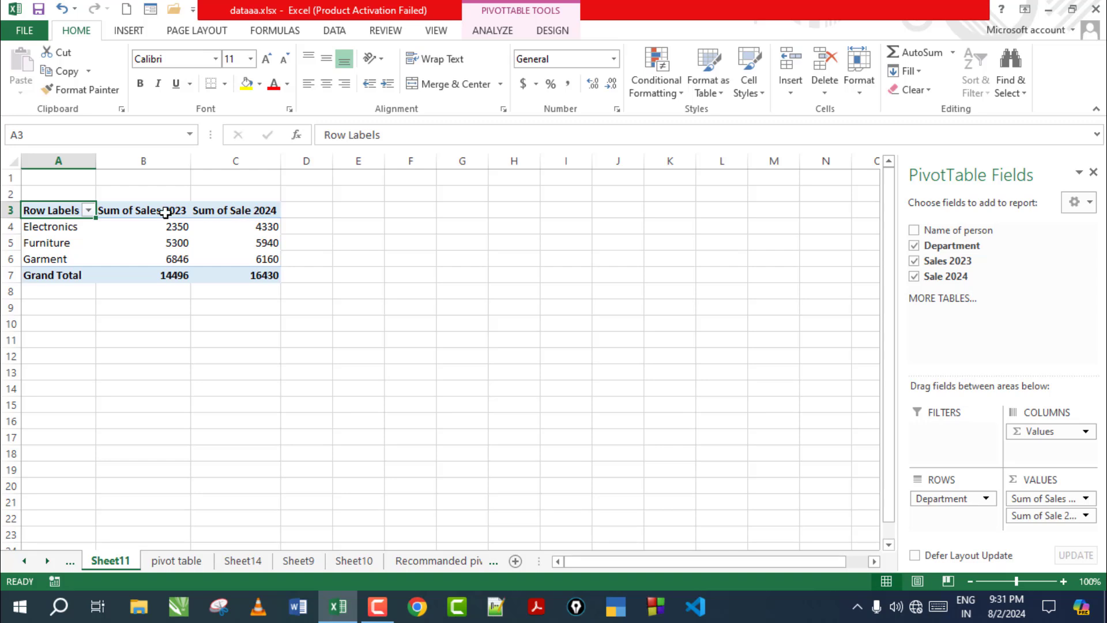
pyautogui.click(914, 231)
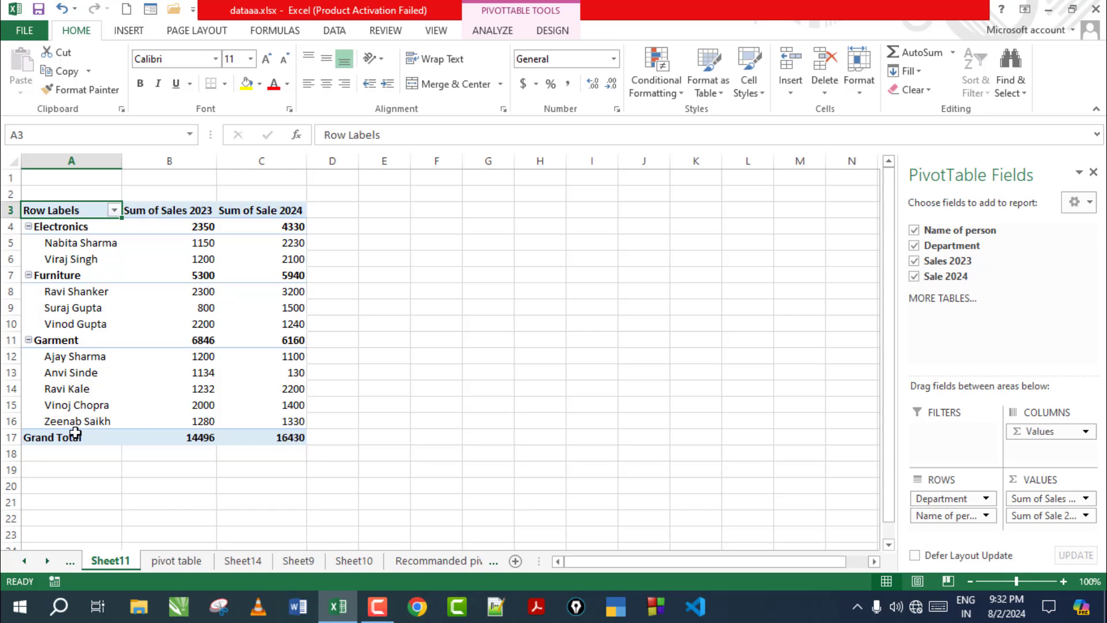
# Move the total sales 2023+2024 column from O12:O22 on the pivot table sheet to E1:E11, beside the Sale 2024 column
pyautogui.click(176, 560)
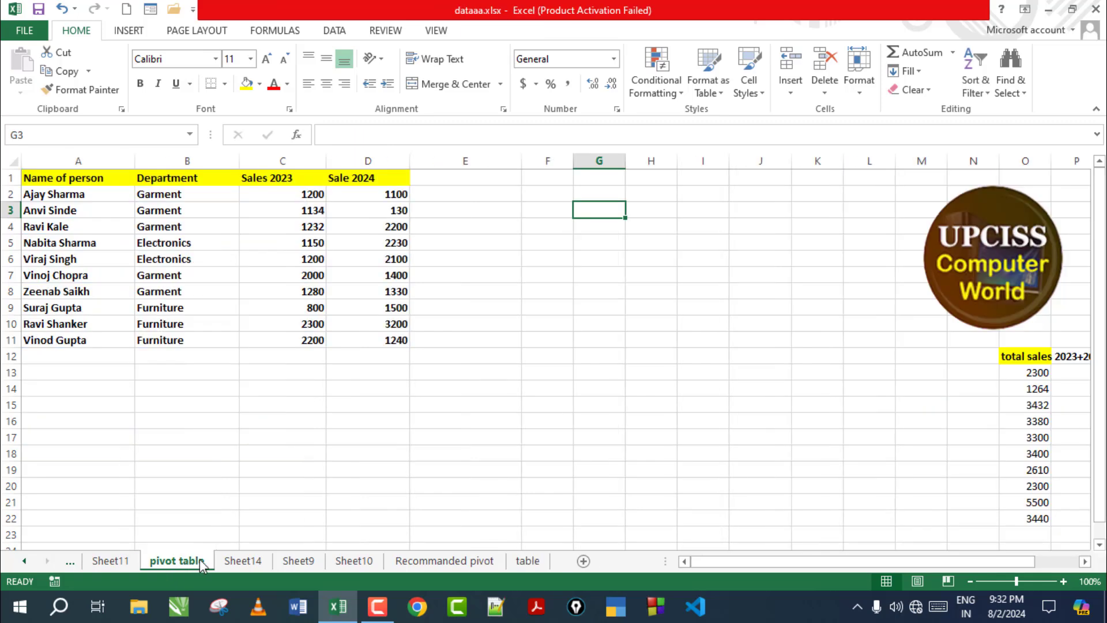
pyautogui.click(647, 354)
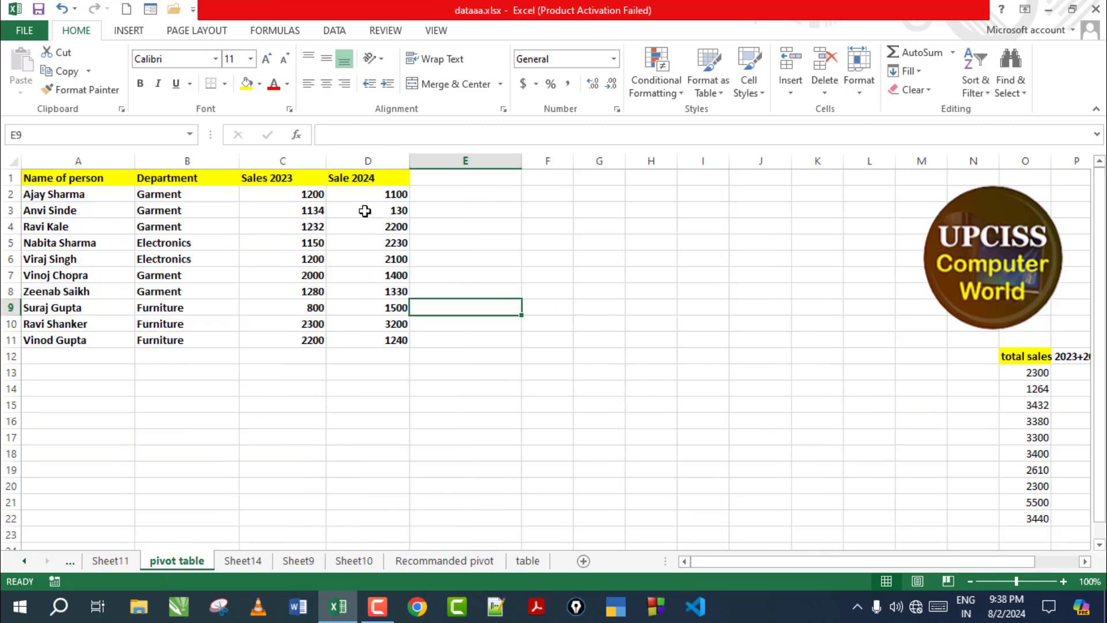
pyautogui.click(110, 560)
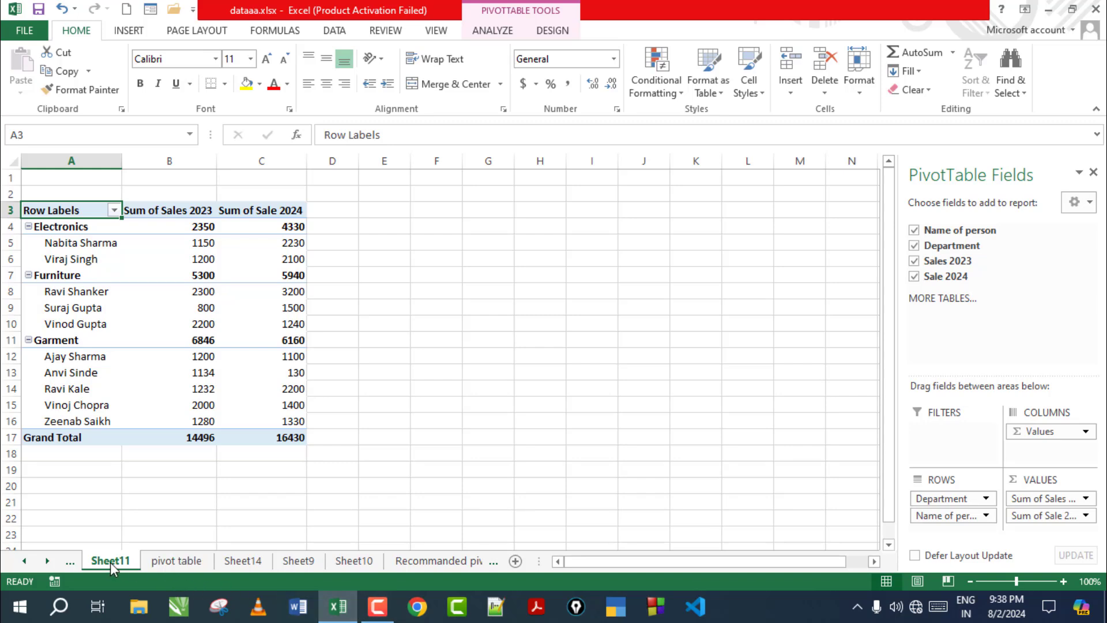
pyautogui.click(175, 562)
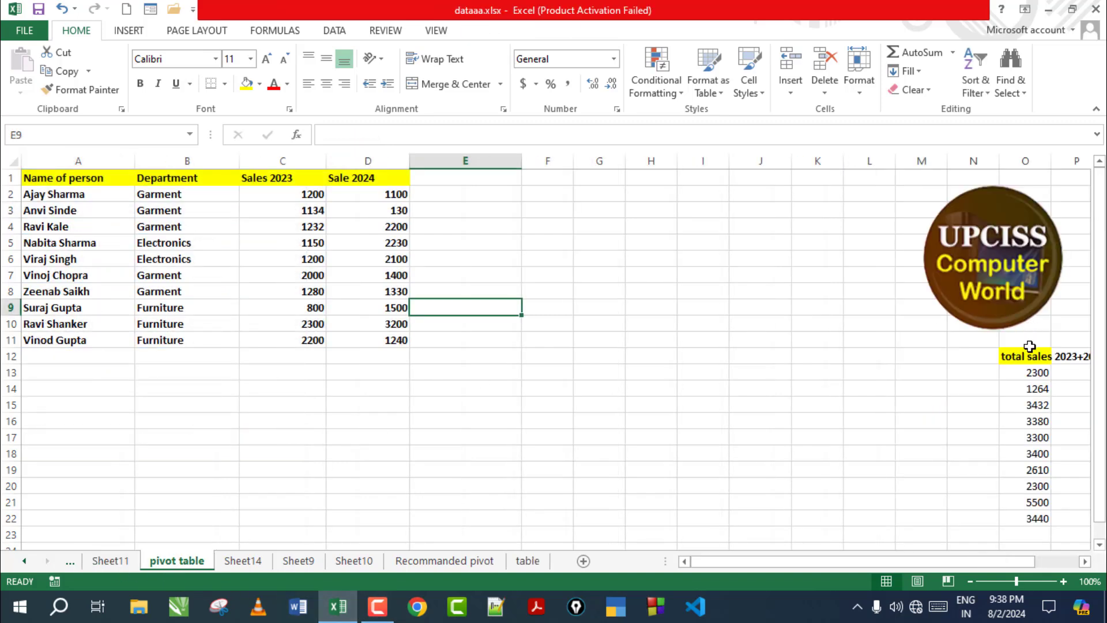
pyautogui.moveTo(1028, 356); pyautogui.dragTo(1035, 519)
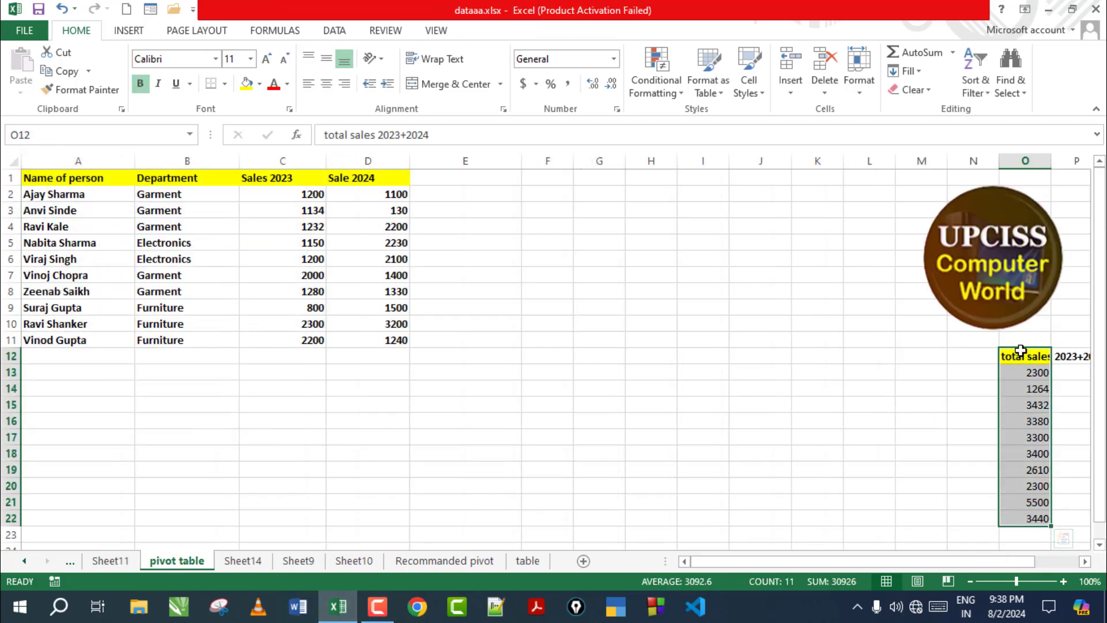
pyautogui.moveTo(1021, 349); pyautogui.dragTo(468, 174)
pyautogui.click(579, 201)
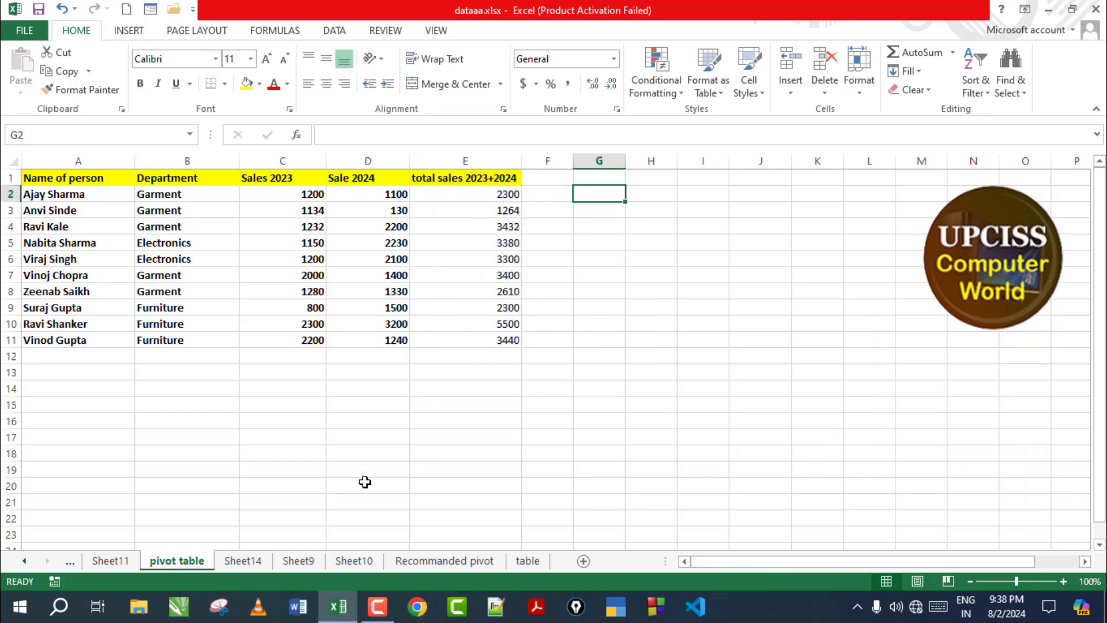
# Refresh all data for the PivotTable on Sheet11
pyautogui.click(134, 565)
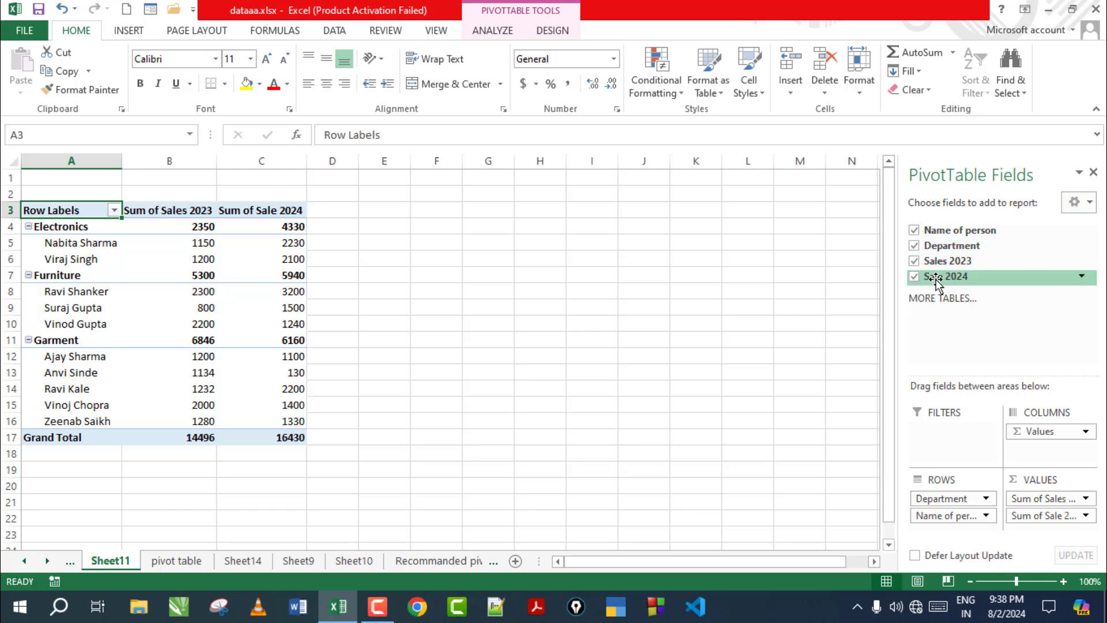
pyautogui.click(206, 248)
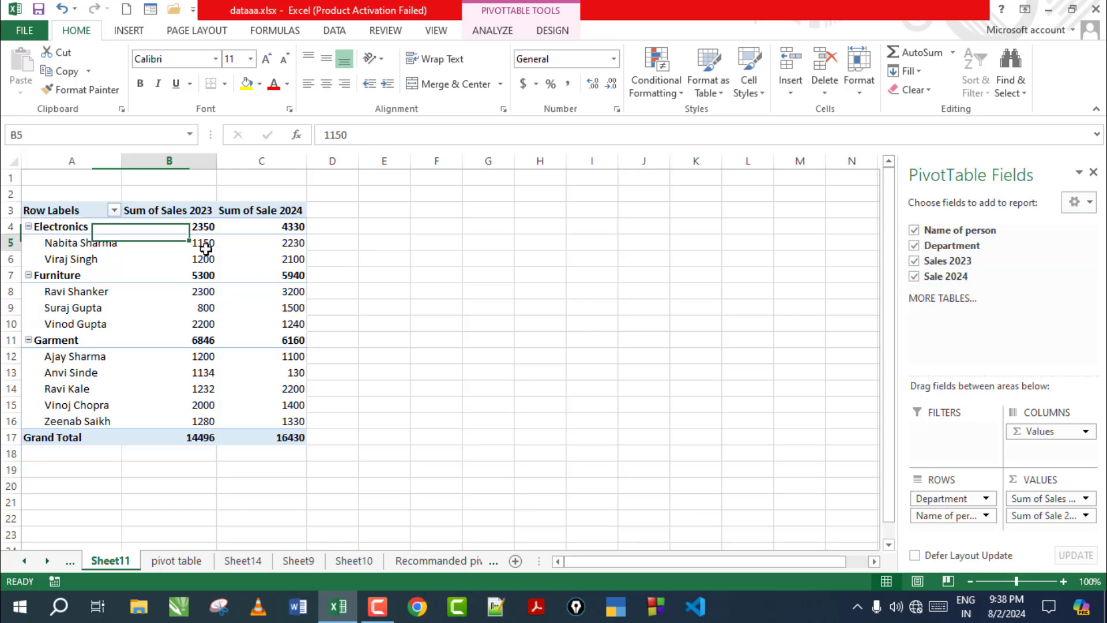
pyautogui.click(483, 31)
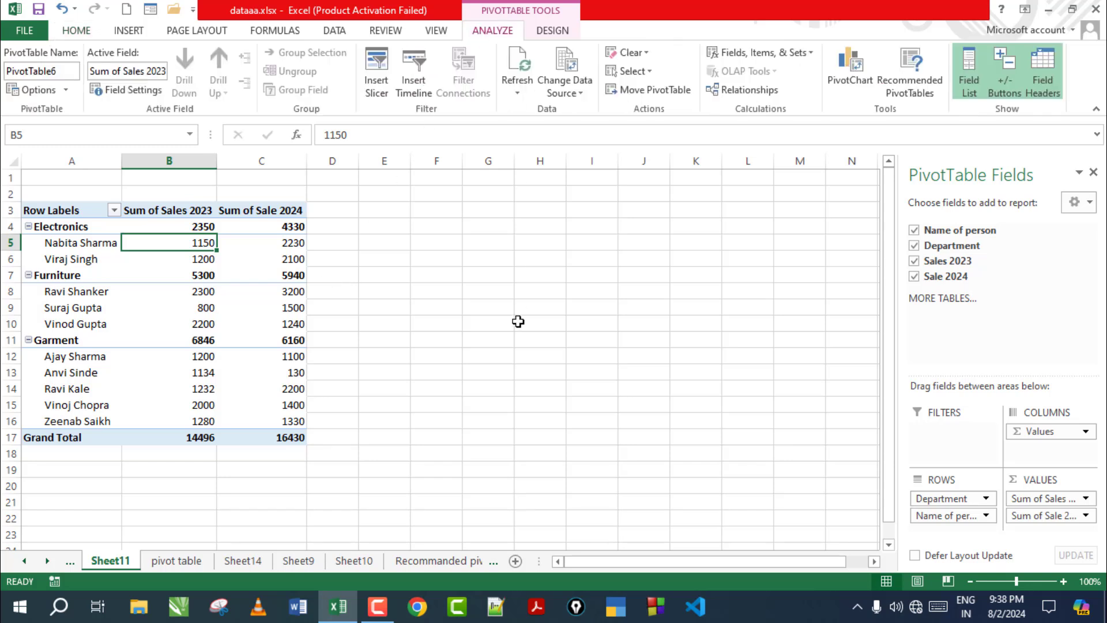
pyautogui.click(518, 94)
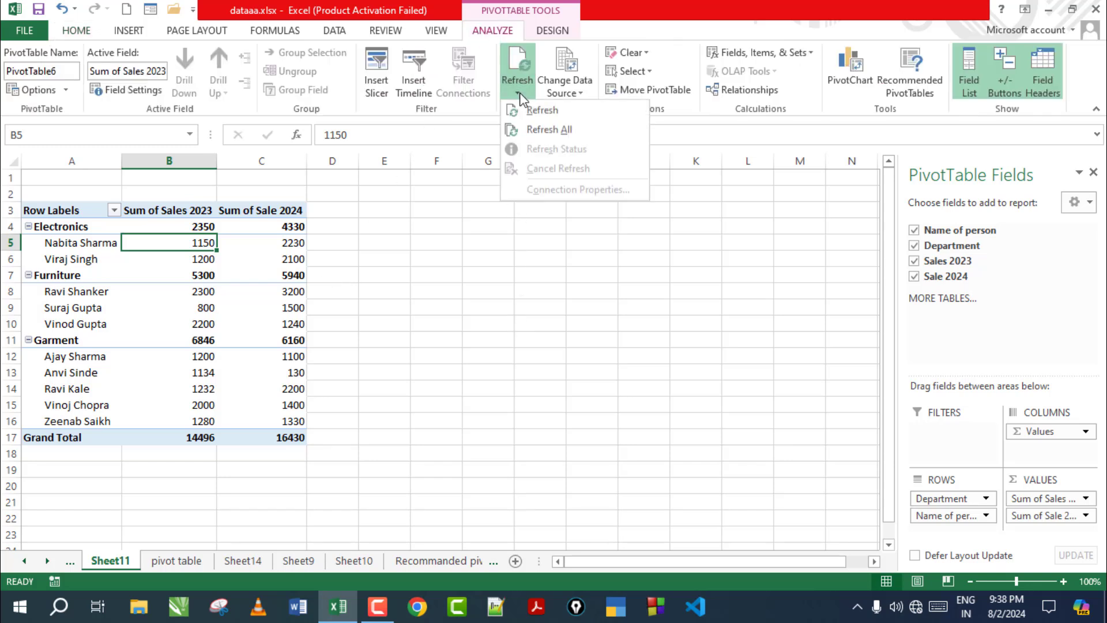
pyautogui.click(537, 136)
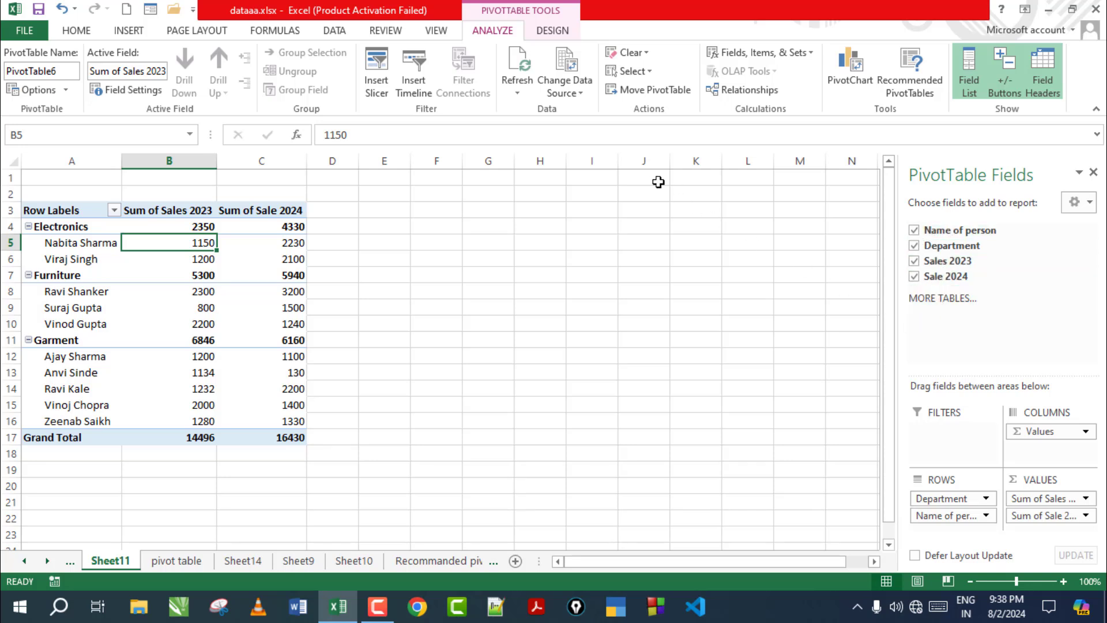
# Change the PivotTable's data source to A1:E11 of the pivot table sheet and add the total sales 2023+2024 field to the values
pyautogui.click(581, 94)
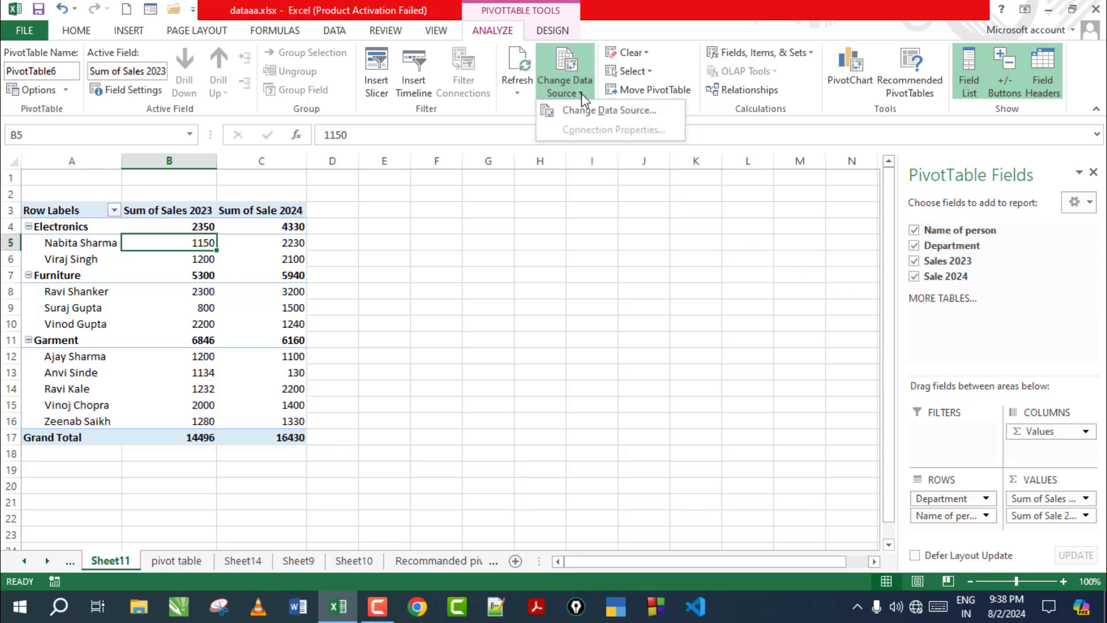
pyautogui.click(592, 113)
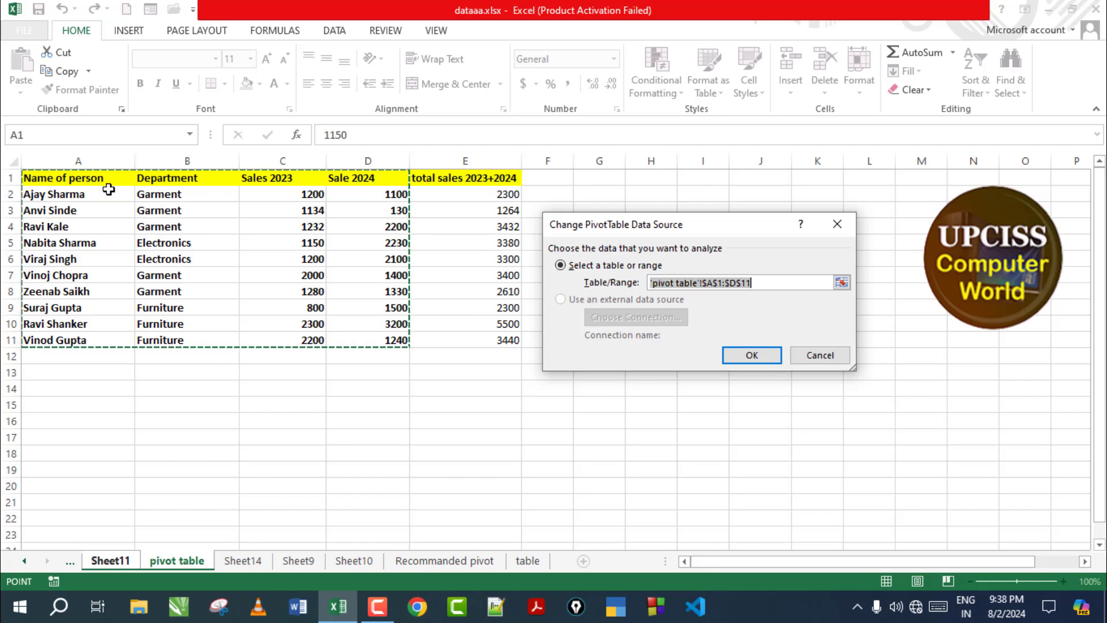
pyautogui.moveTo(82, 177); pyautogui.dragTo(462, 333)
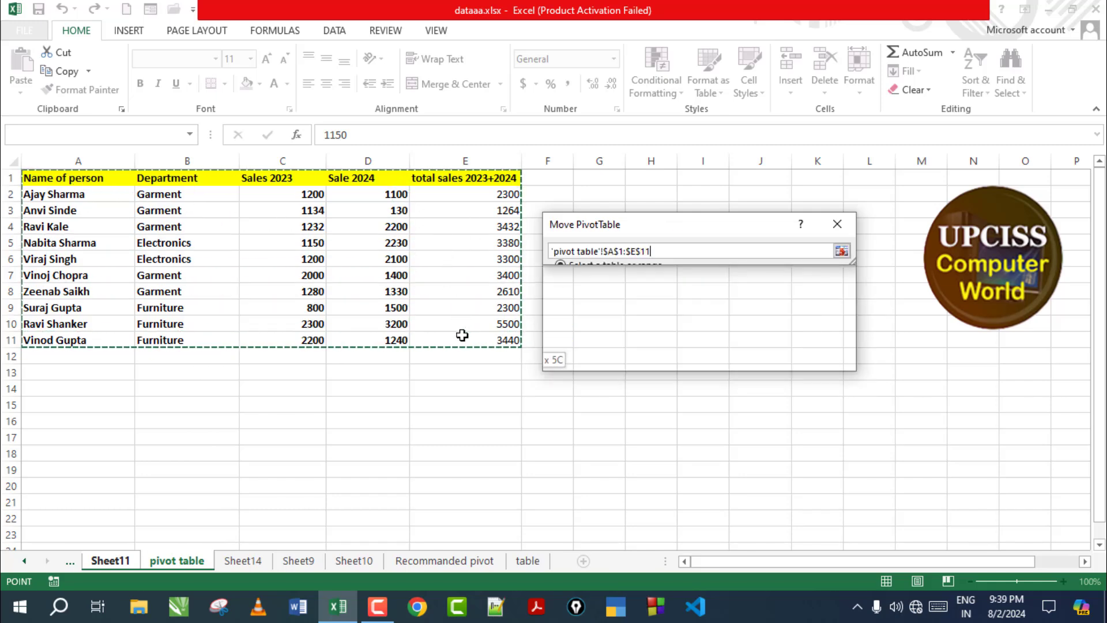
pyautogui.click(741, 358)
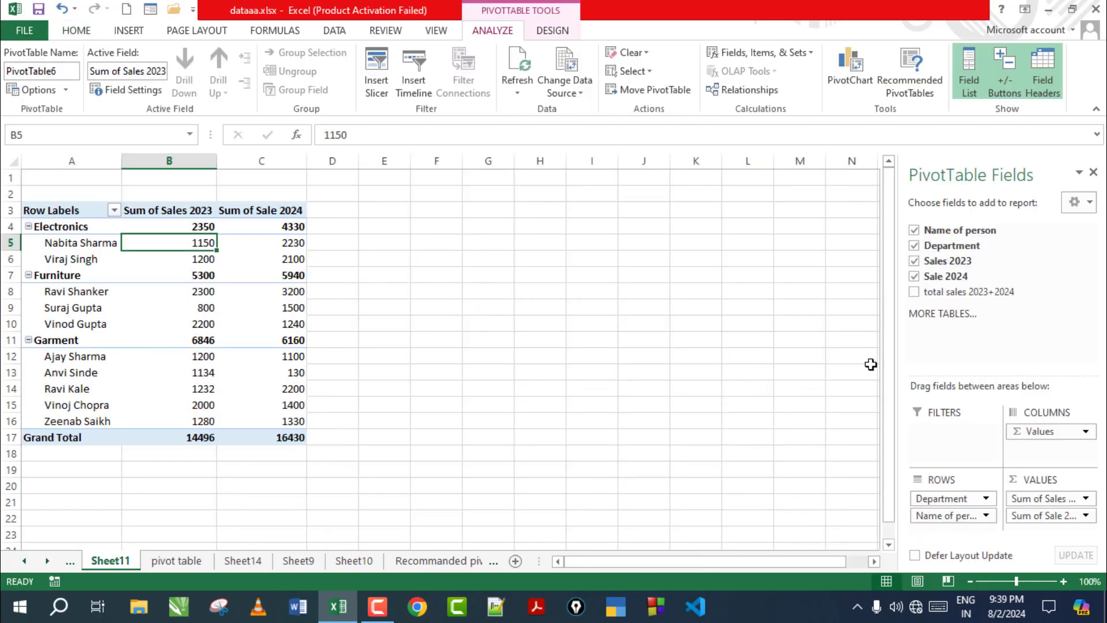
pyautogui.click(915, 294)
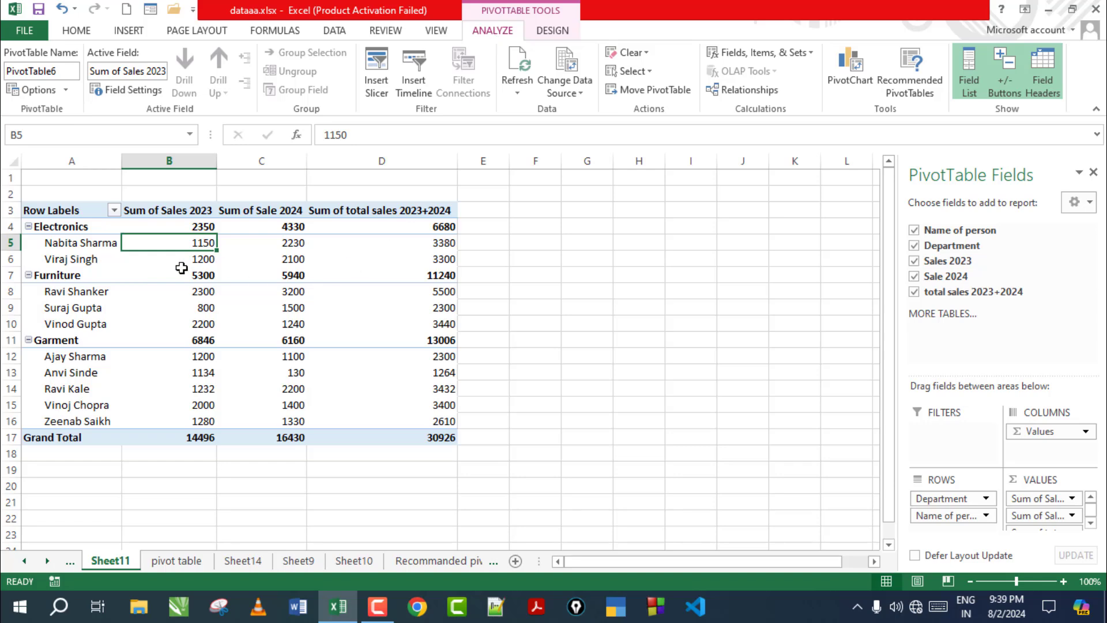
# Insert slicers for the Name of person, Department, Sales 2023, Sale 2024 and total sales 2023+2024 fields of the PivotTable
pyautogui.click(536, 291)
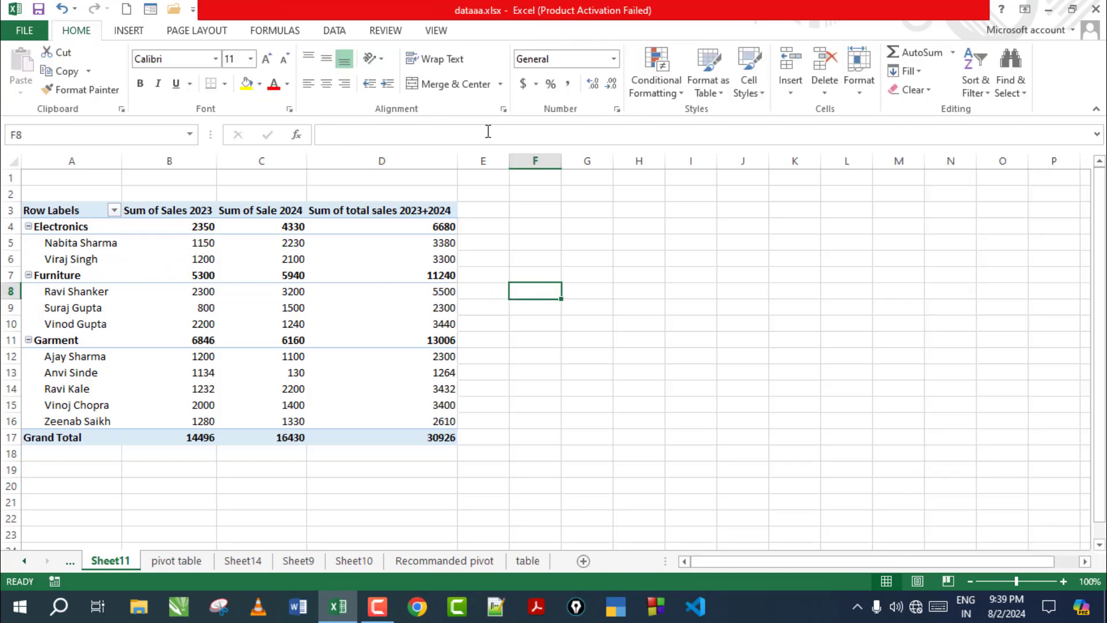
pyautogui.click(268, 252)
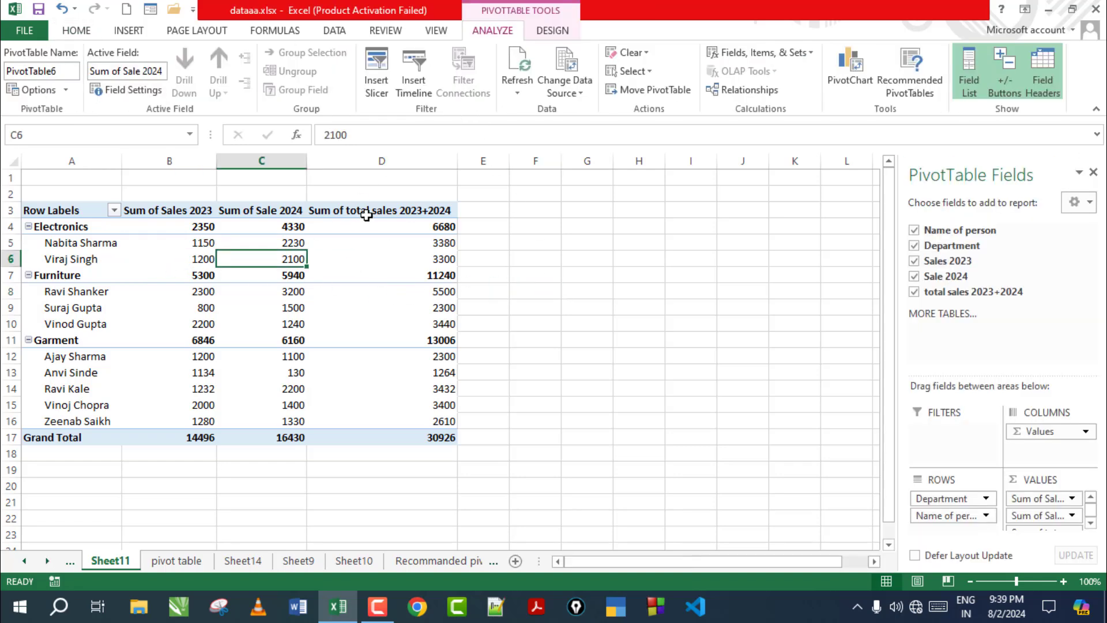
pyautogui.click(378, 87)
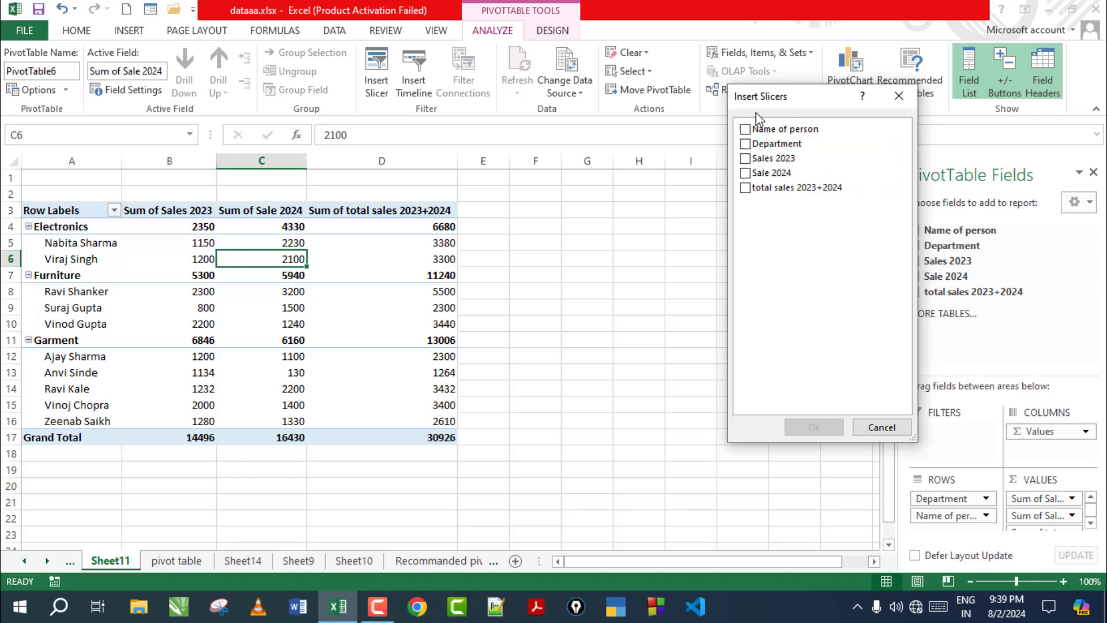
pyautogui.click(745, 129)
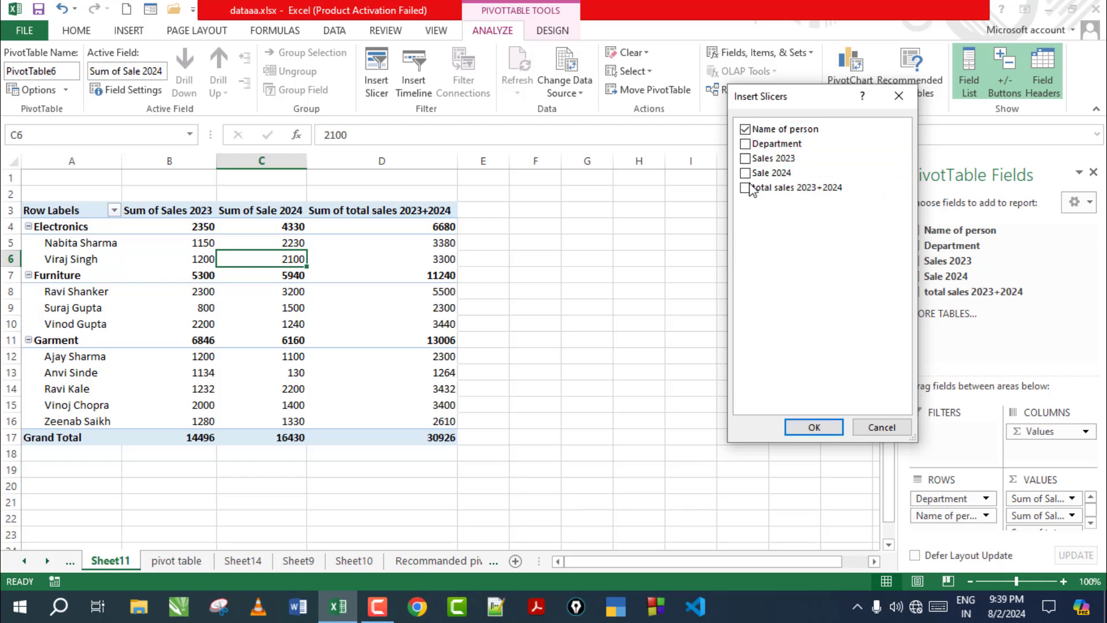
pyautogui.click(744, 144)
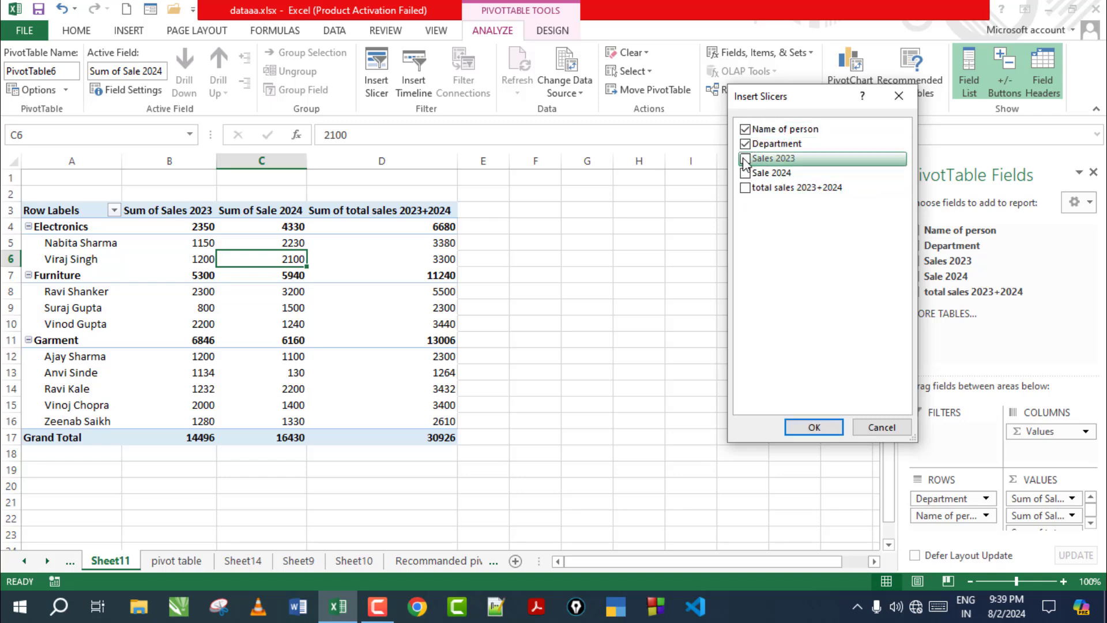
pyautogui.click(744, 160)
pyautogui.click(745, 172)
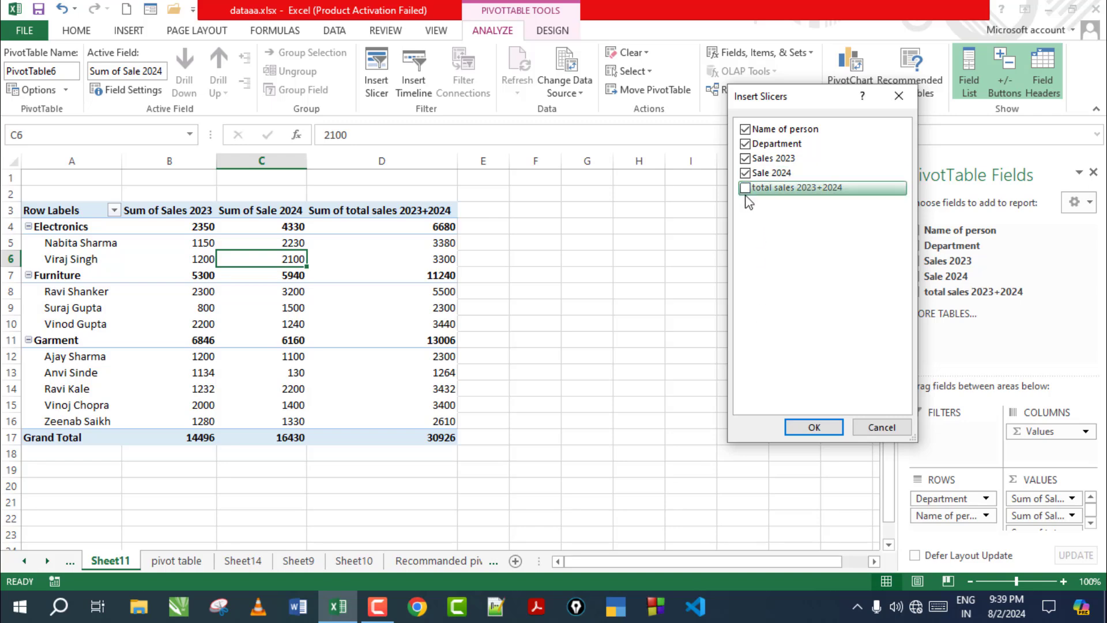
pyautogui.click(812, 427)
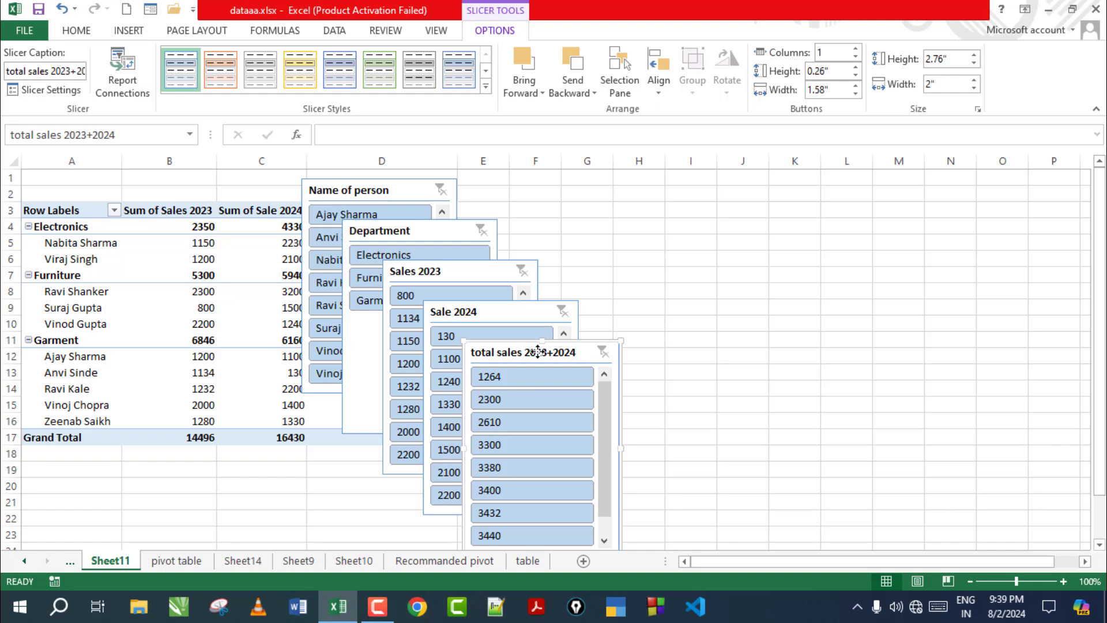
# Delete all five slicers covering the PivotTable
pyautogui.press('Delete')
pyautogui.click(506, 315)
pyautogui.press('Delete')
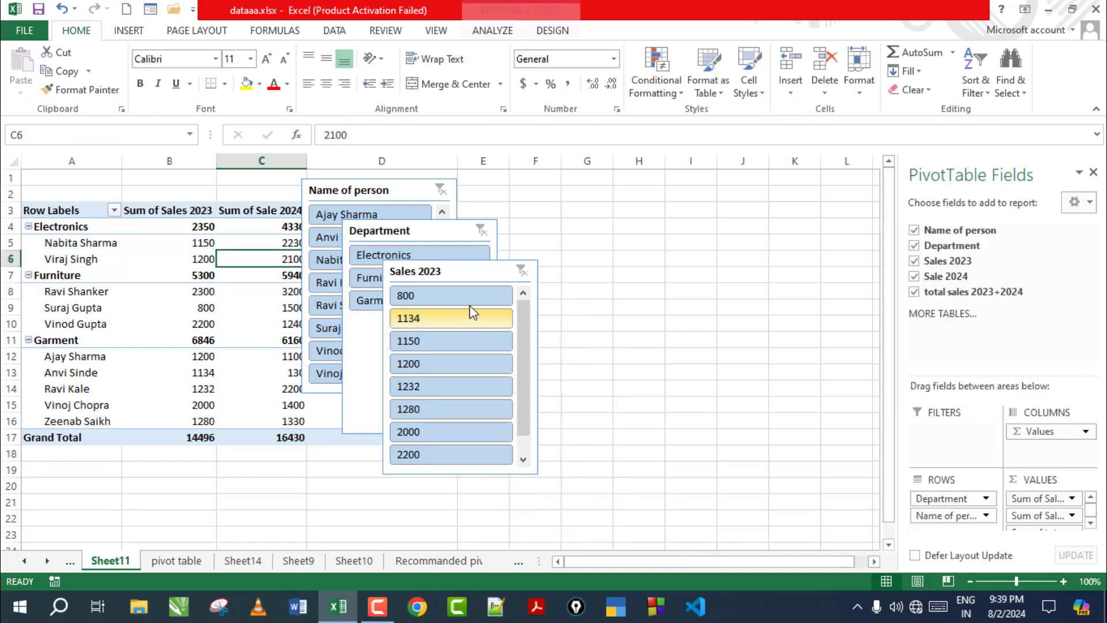
pyautogui.click(449, 275)
pyautogui.press('Delete')
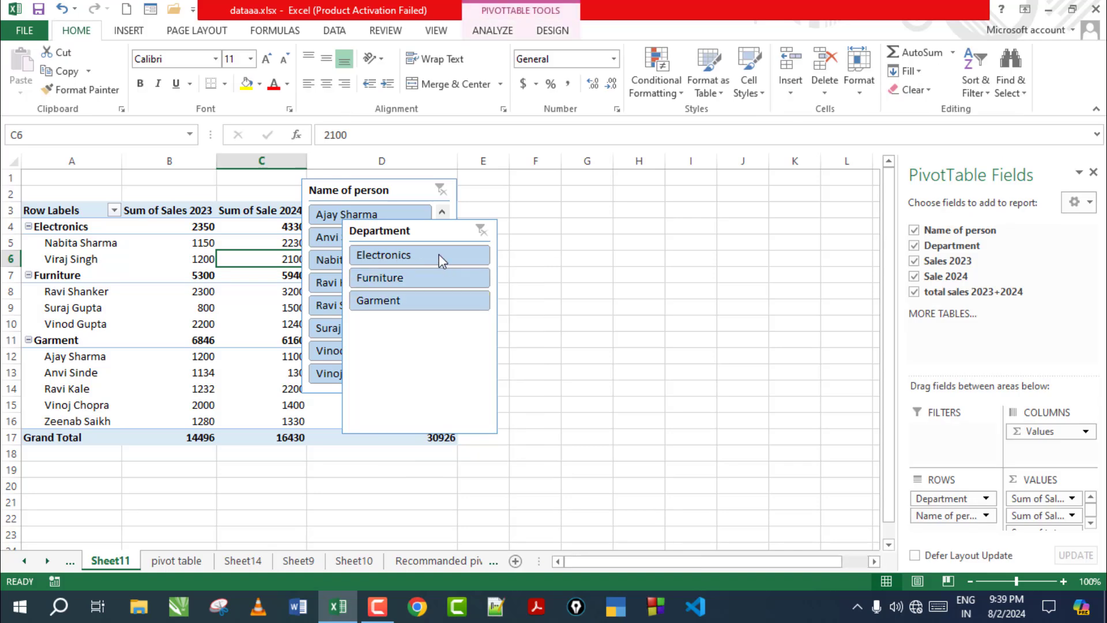
pyautogui.click(424, 229)
pyautogui.press('Delete')
pyautogui.click(370, 189)
pyautogui.press('Delete')
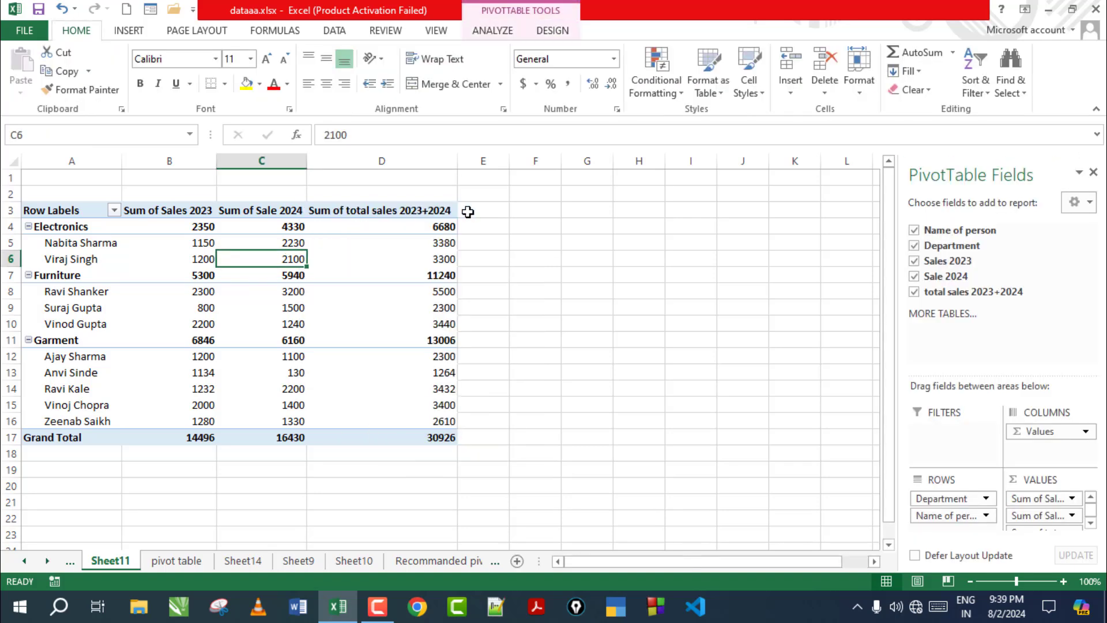
# Insert a slicer for the Name of person field of the PivotTable
pyautogui.click(484, 32)
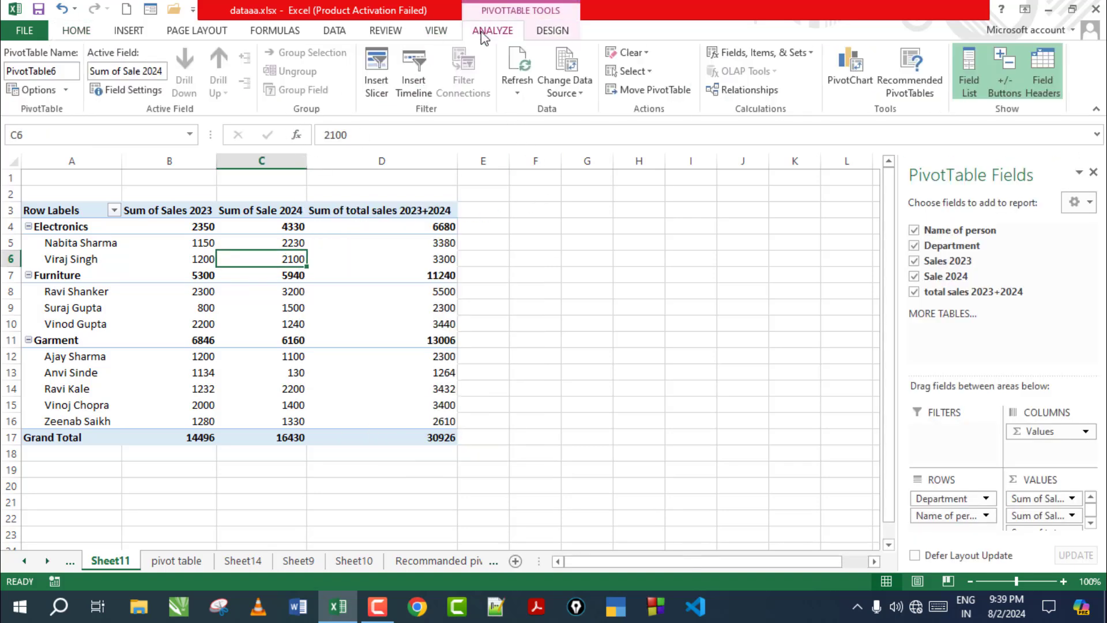
pyautogui.click(373, 87)
pyautogui.click(749, 129)
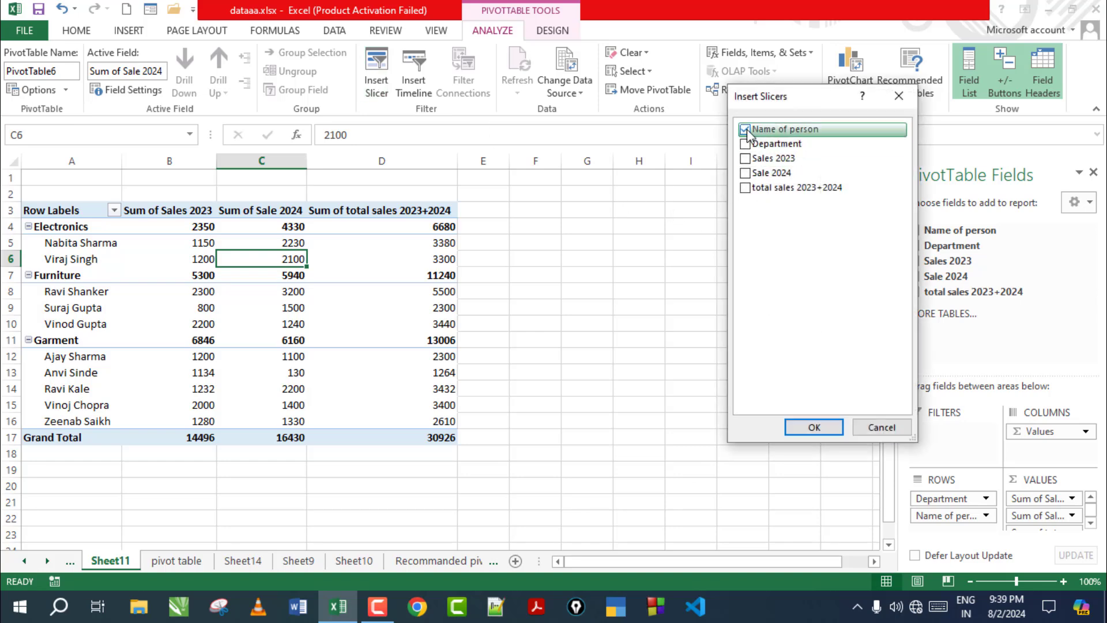
pyautogui.click(813, 427)
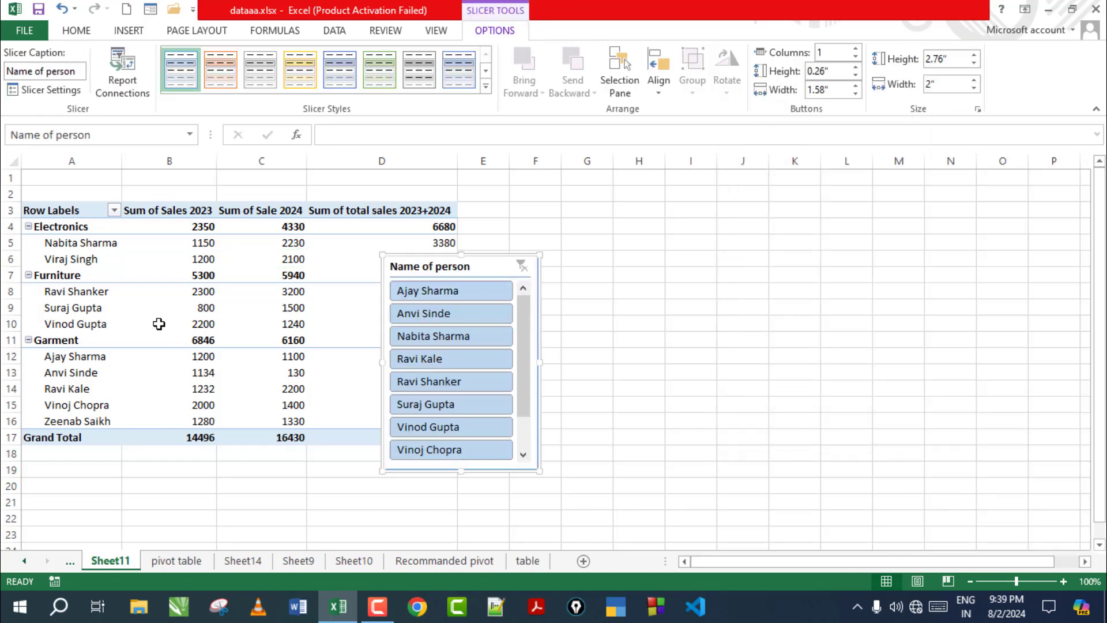
# Filter the PivotTable through the slicer to one person at a time, ending with the eighth name listed
pyautogui.click(427, 293)
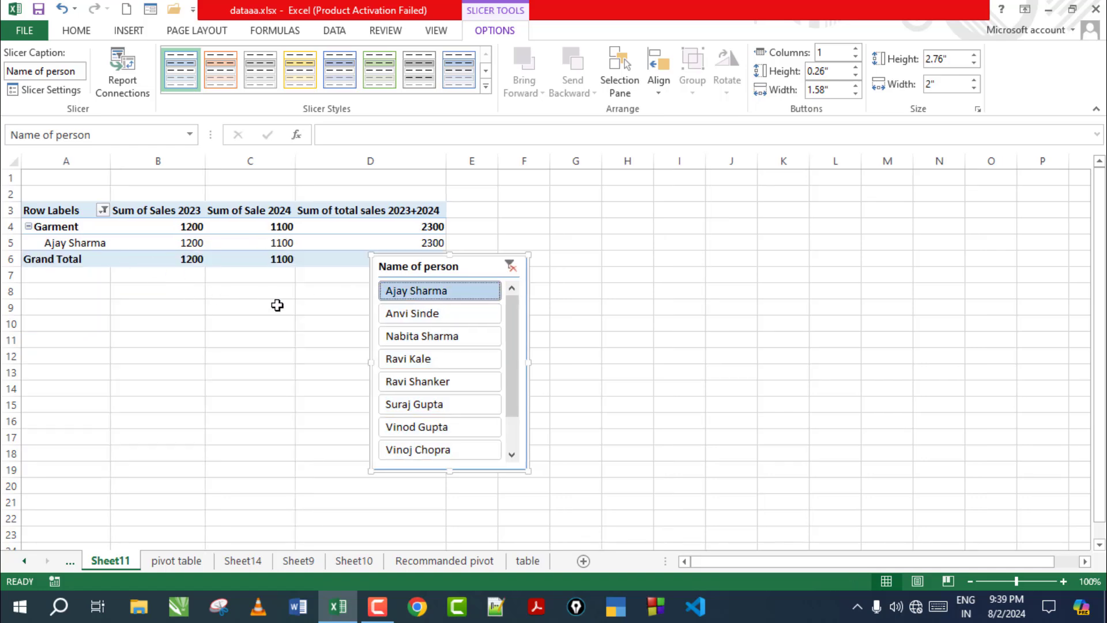
pyautogui.click(415, 314)
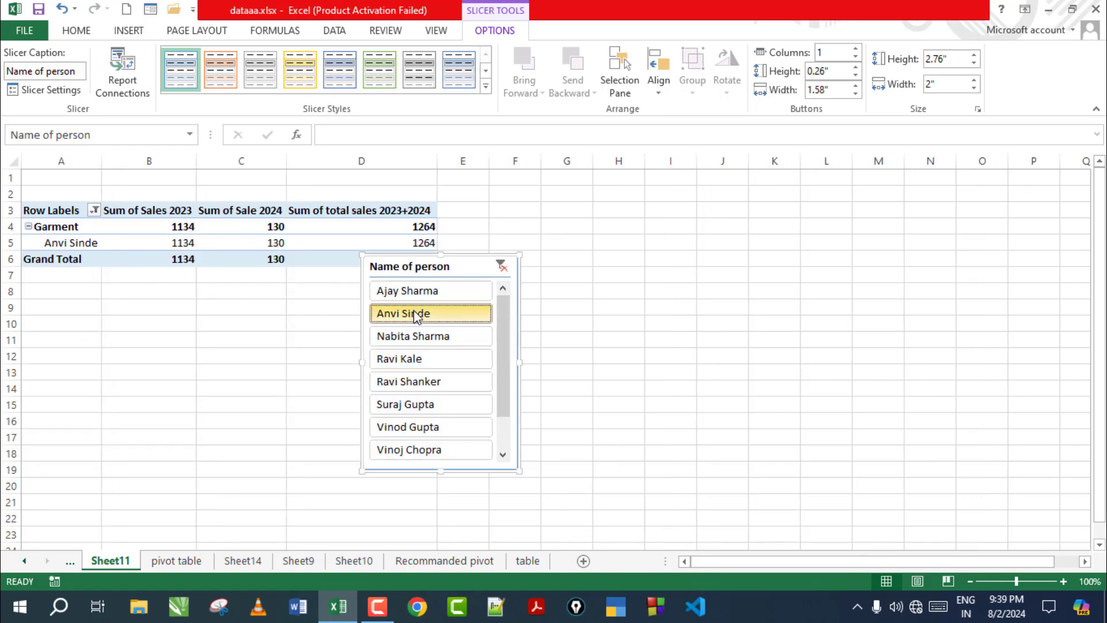
pyautogui.click(444, 356)
pyautogui.click(402, 406)
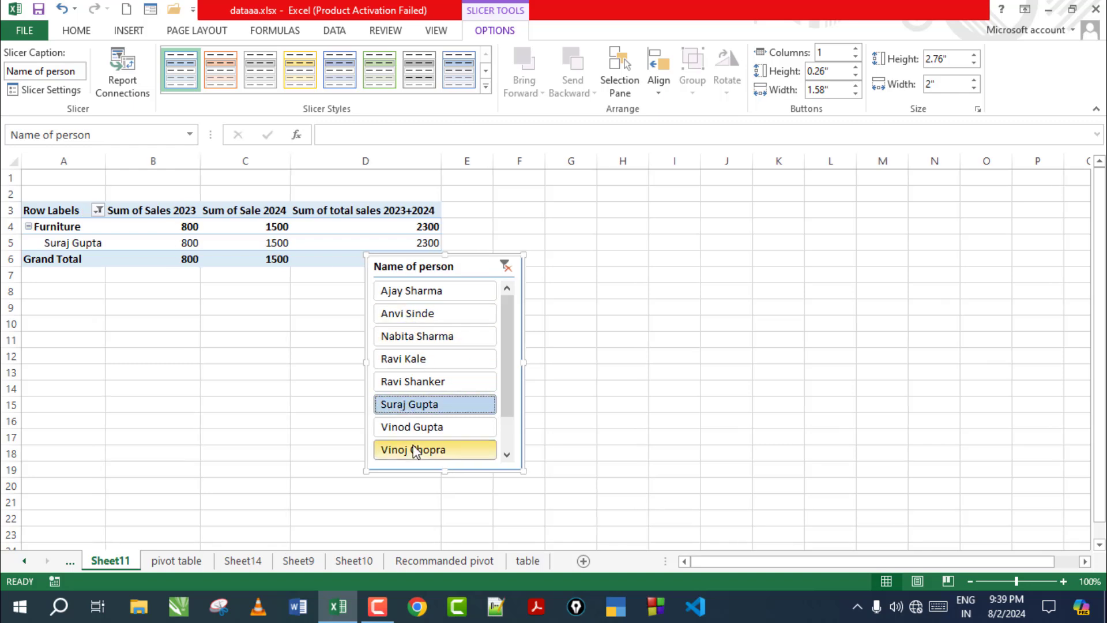
pyautogui.click(425, 450)
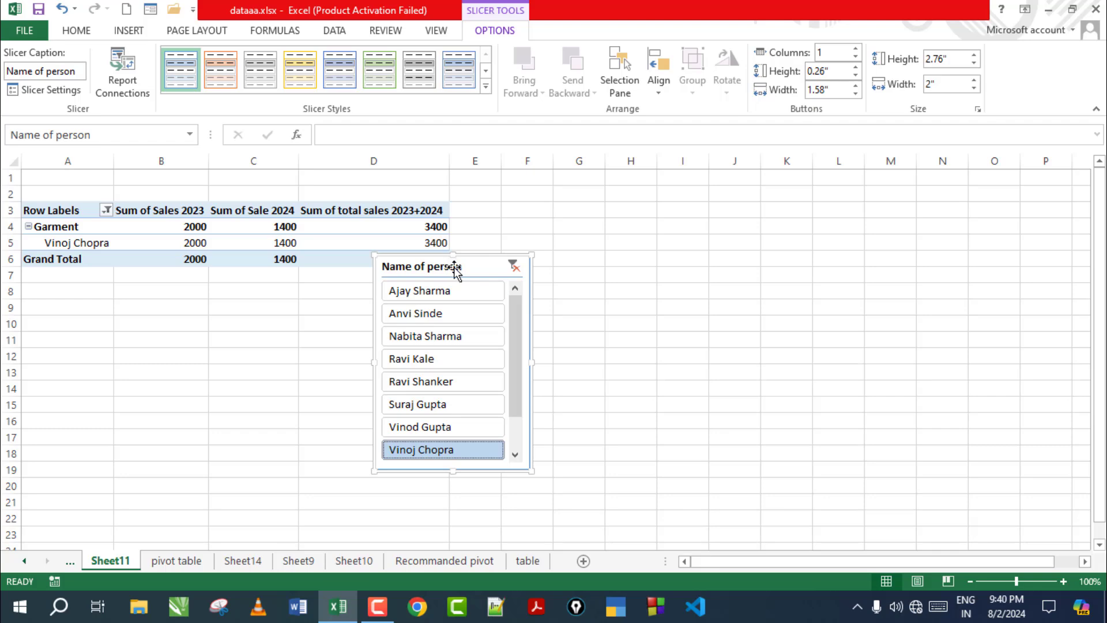
# Delete the Name of person slicer from Sheet11
pyautogui.moveTo(453, 267); pyautogui.dragTo(453, 267)
pyautogui.press('Delete')
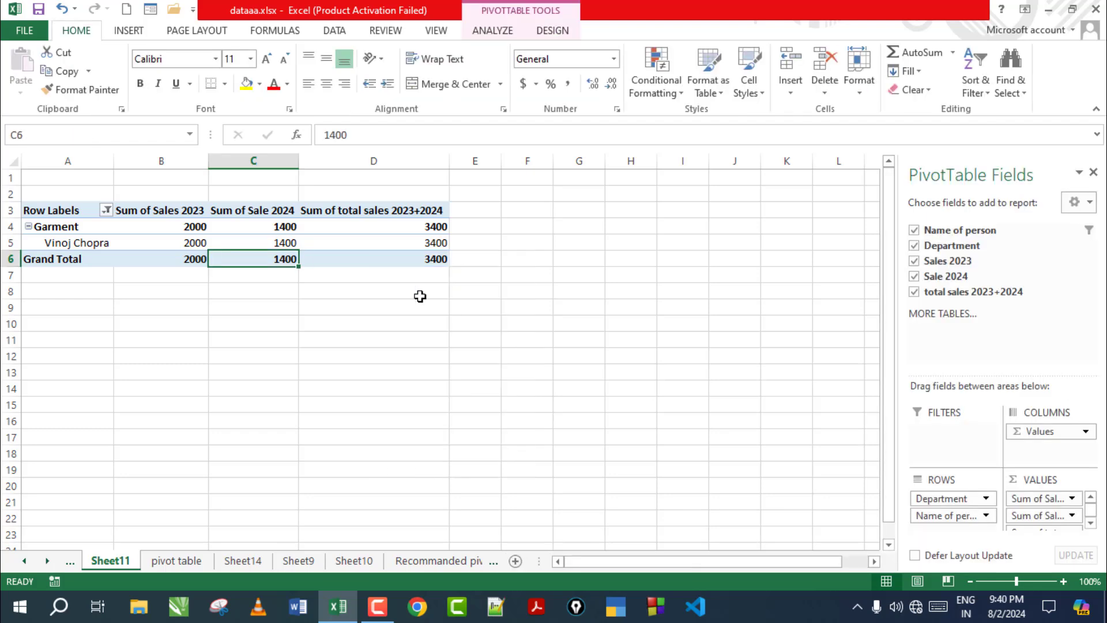
pyautogui.click(387, 330)
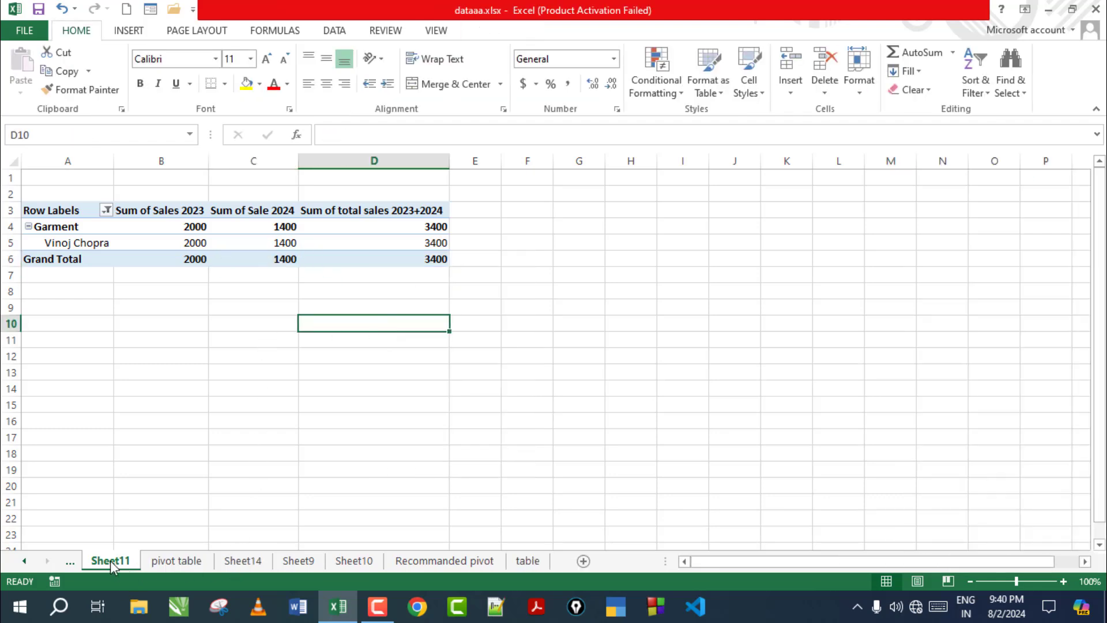
# Rebuild the Sheet11 PivotTable with Name of person above Department in the rows and values ordered total sales 2023+2024, Sale 2024, Sales 2023
pyautogui.click(170, 562)
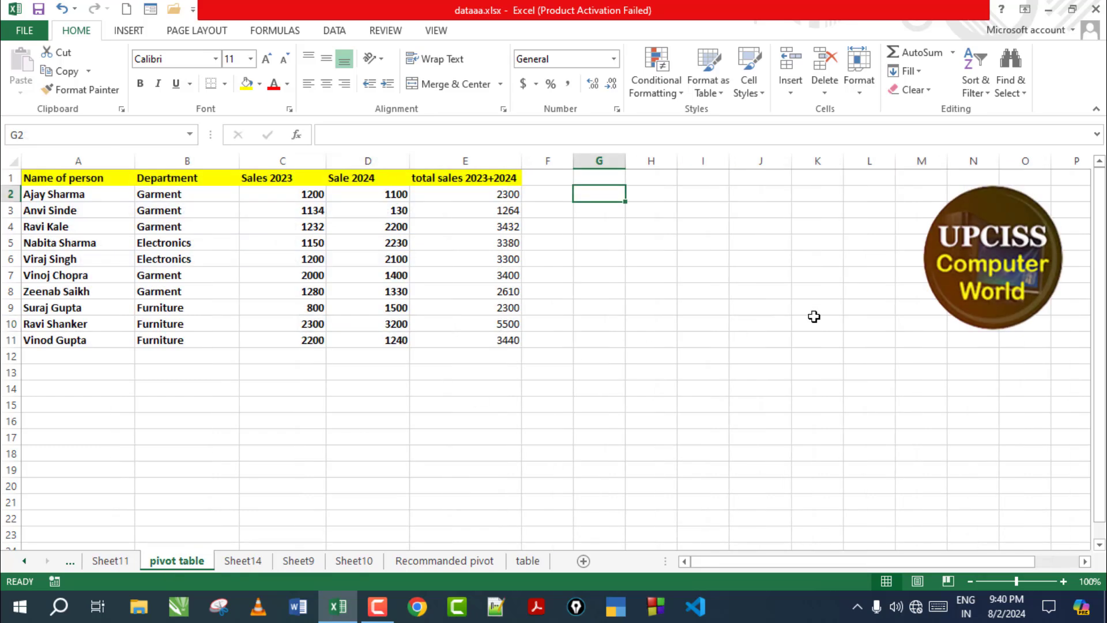
pyautogui.click(118, 562)
pyautogui.click(148, 227)
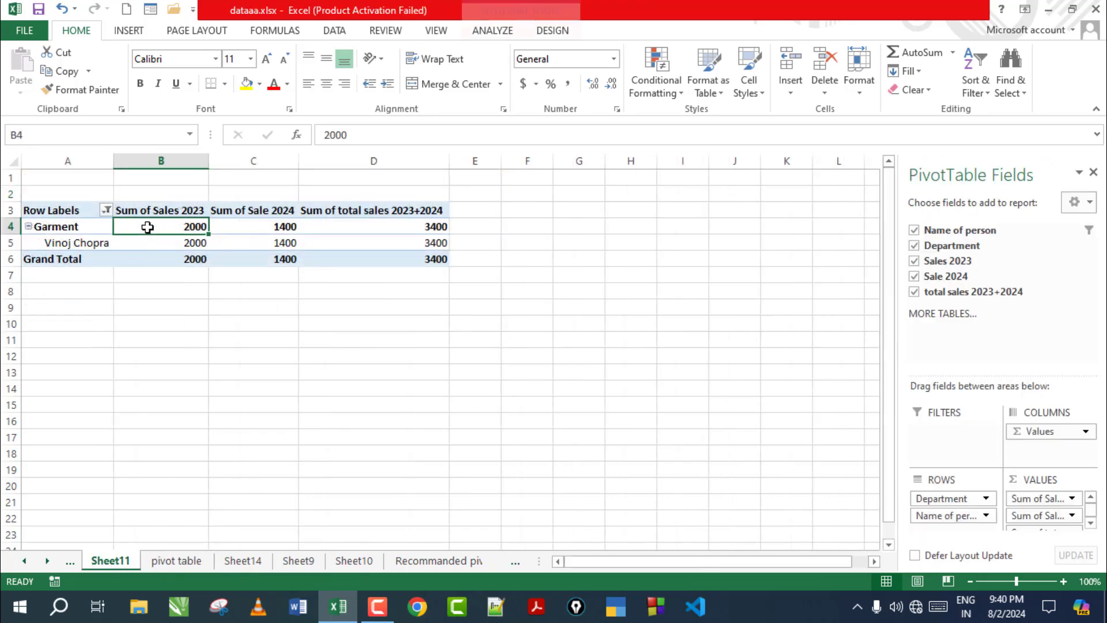
pyautogui.click(913, 231)
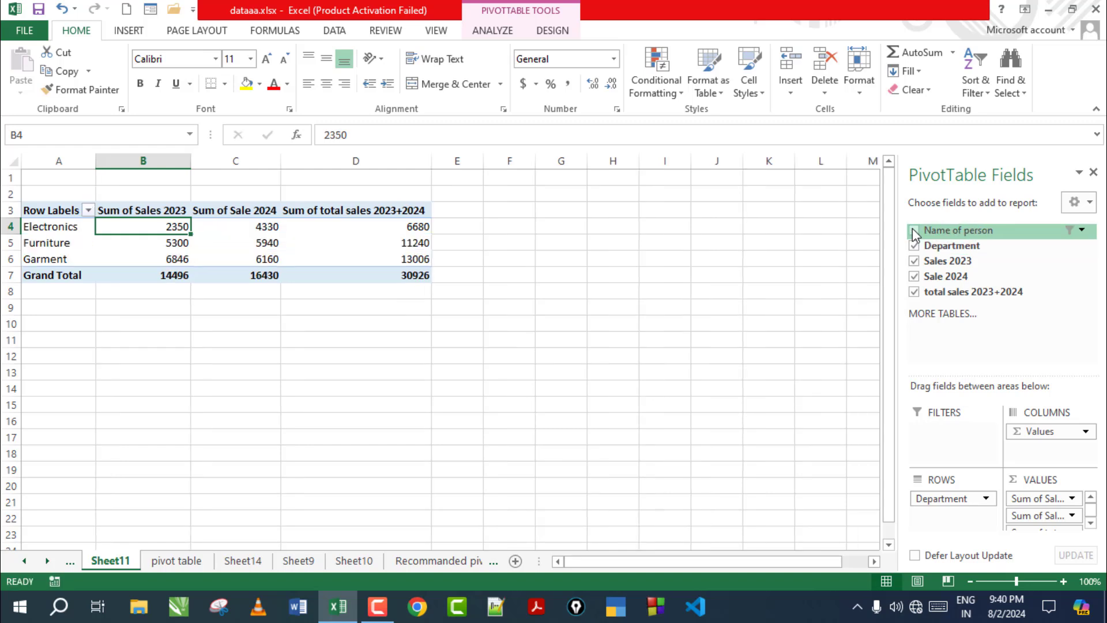
pyautogui.click(914, 230)
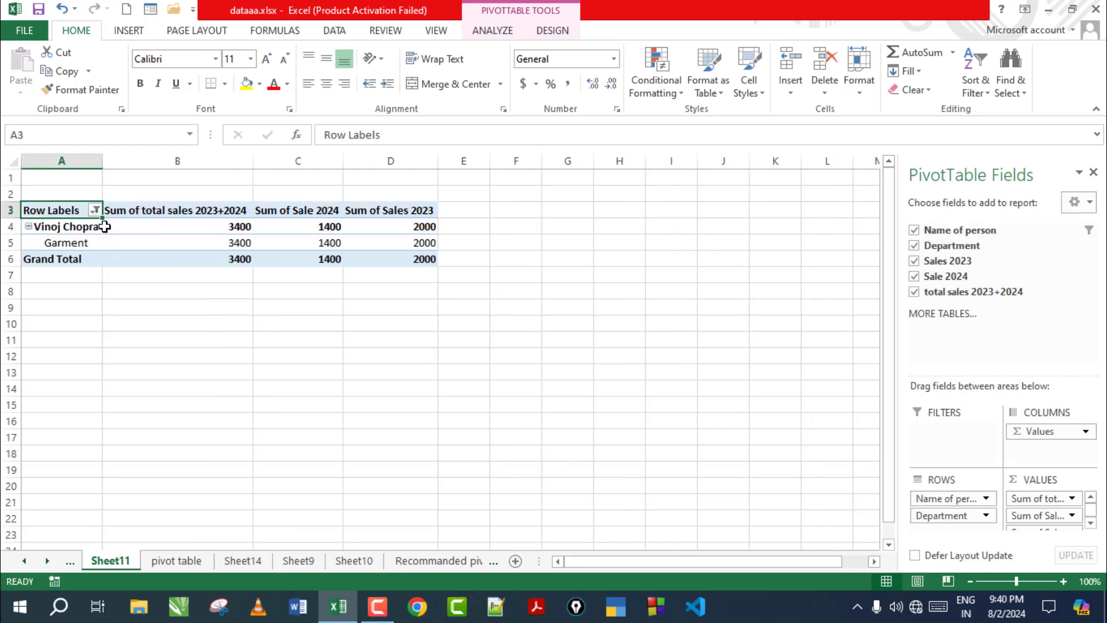
# Include all persons again in the row label filter of the Name of person field
pyautogui.click(95, 210)
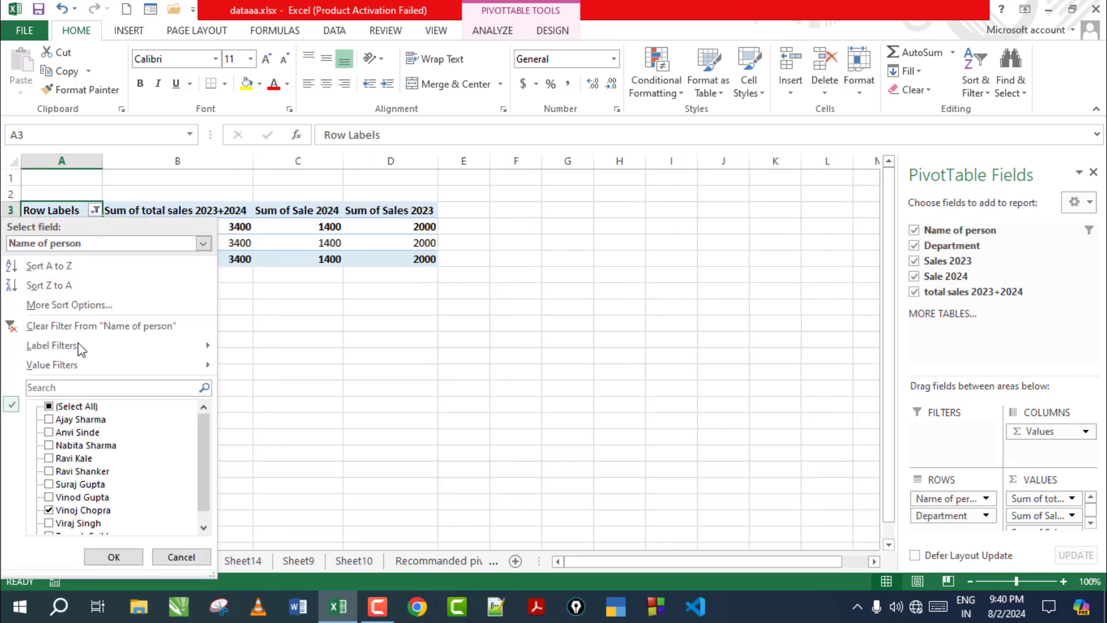
pyautogui.click(49, 407)
pyautogui.click(114, 557)
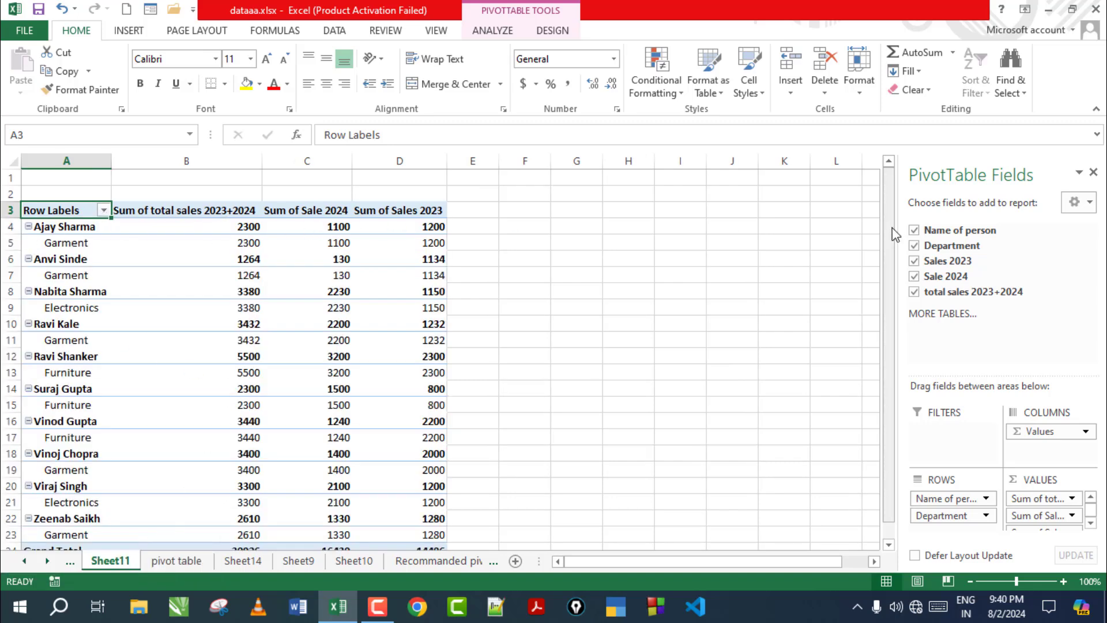
# Move the Name of person field from the rows to the report filters area of the PivotTable
pyautogui.moveTo(891, 227); pyautogui.dragTo(888, 369)
pyautogui.moveTo(872, 248); pyautogui.dragTo(928, 427)
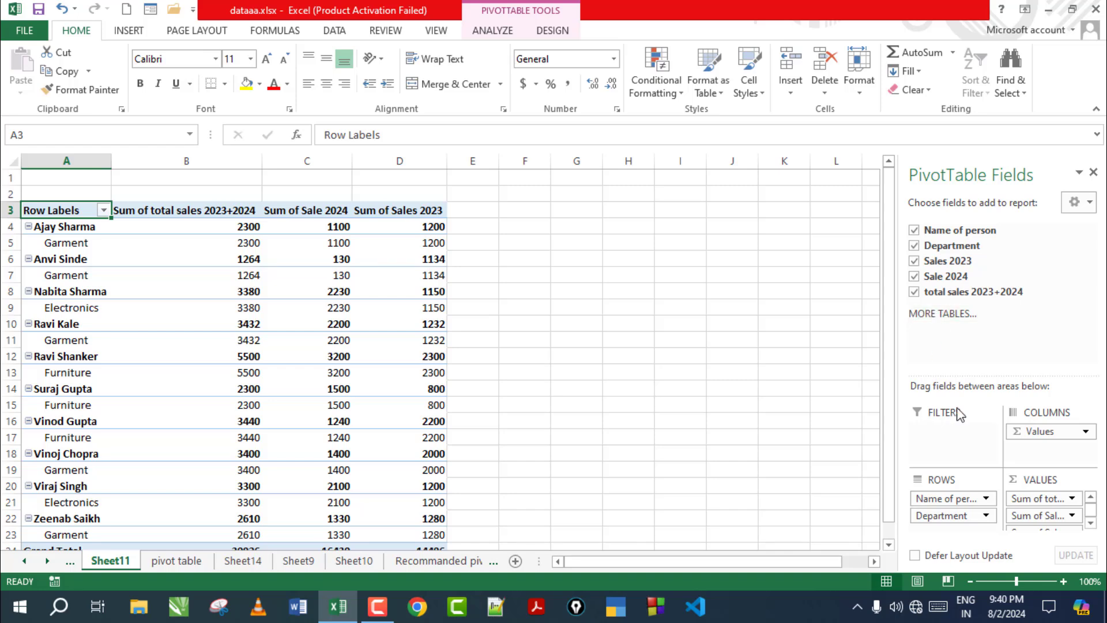
pyautogui.moveTo(951, 230); pyautogui.dragTo(945, 441)
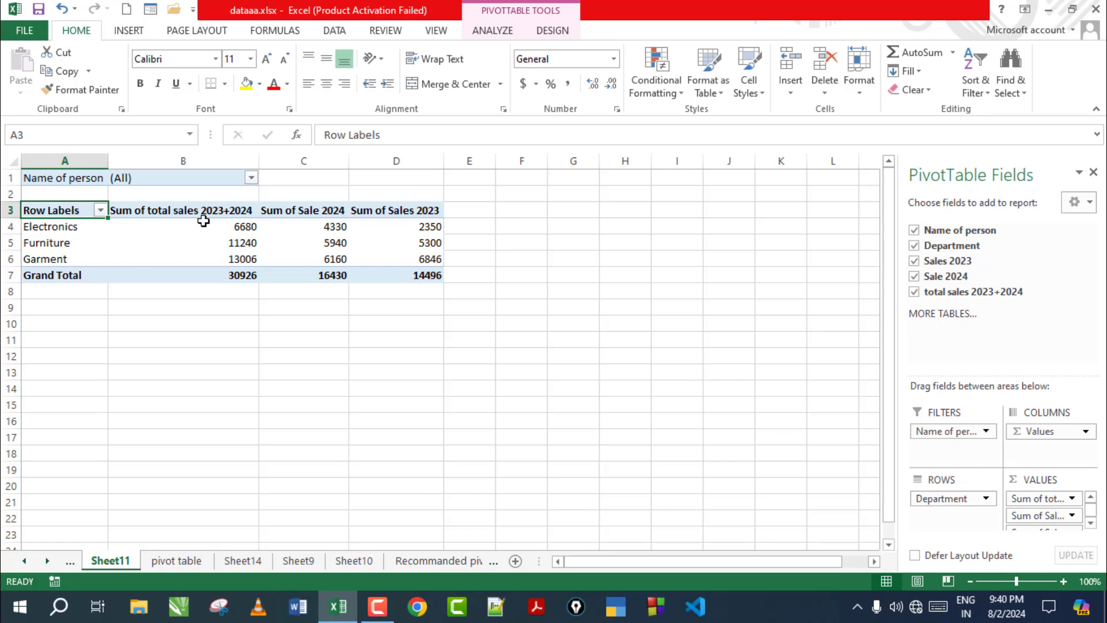
pyautogui.click(251, 178)
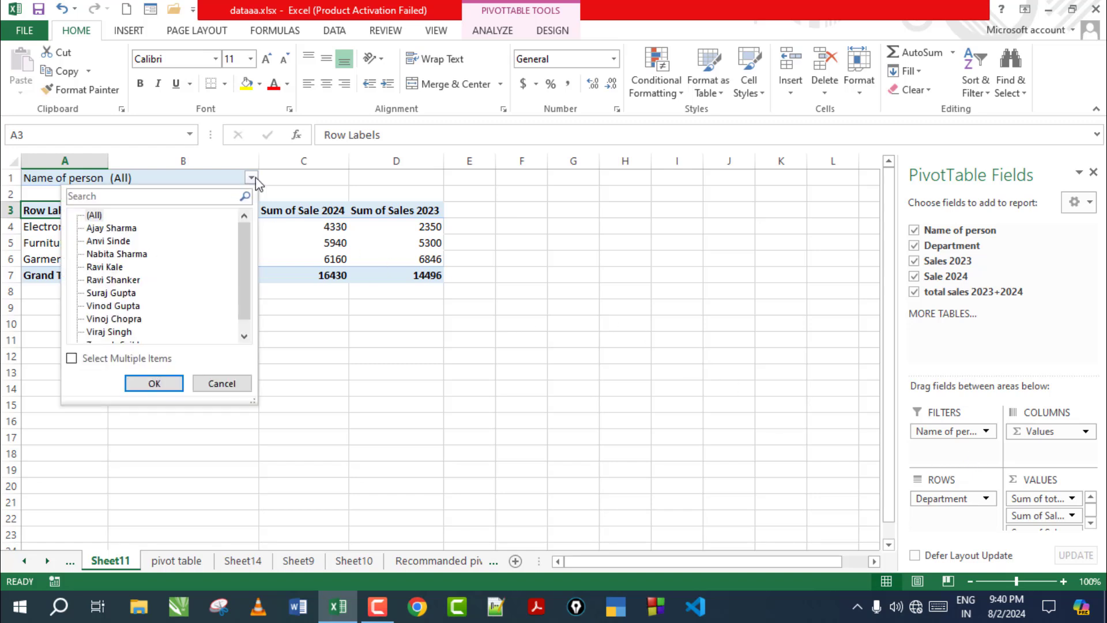
pyautogui.click(116, 280)
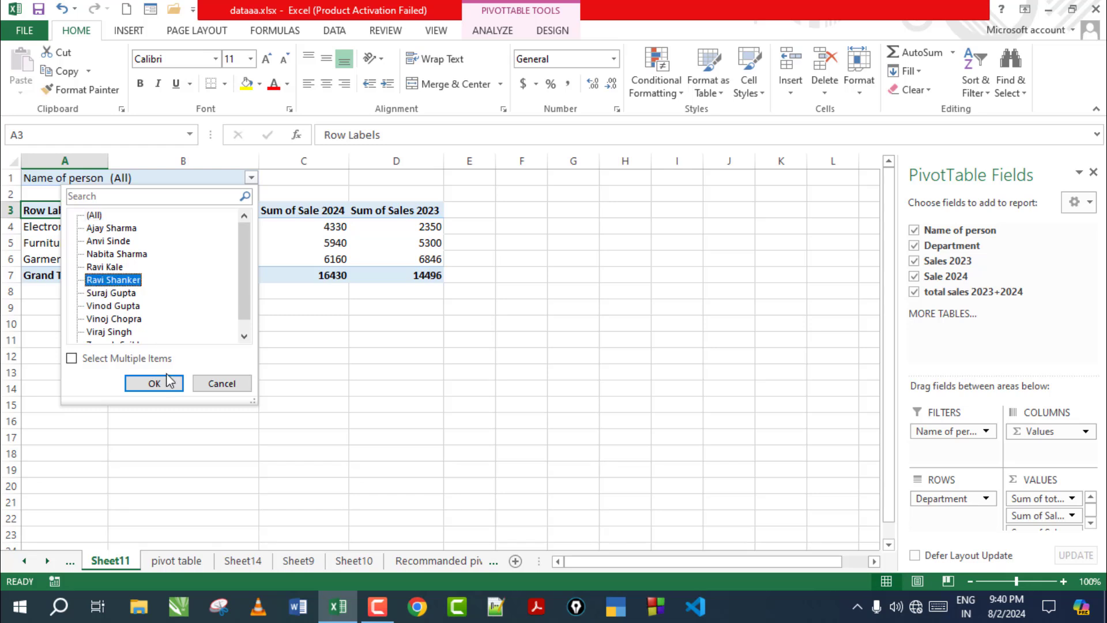
pyautogui.moveTo(246, 302); pyautogui.dragTo(262, 326)
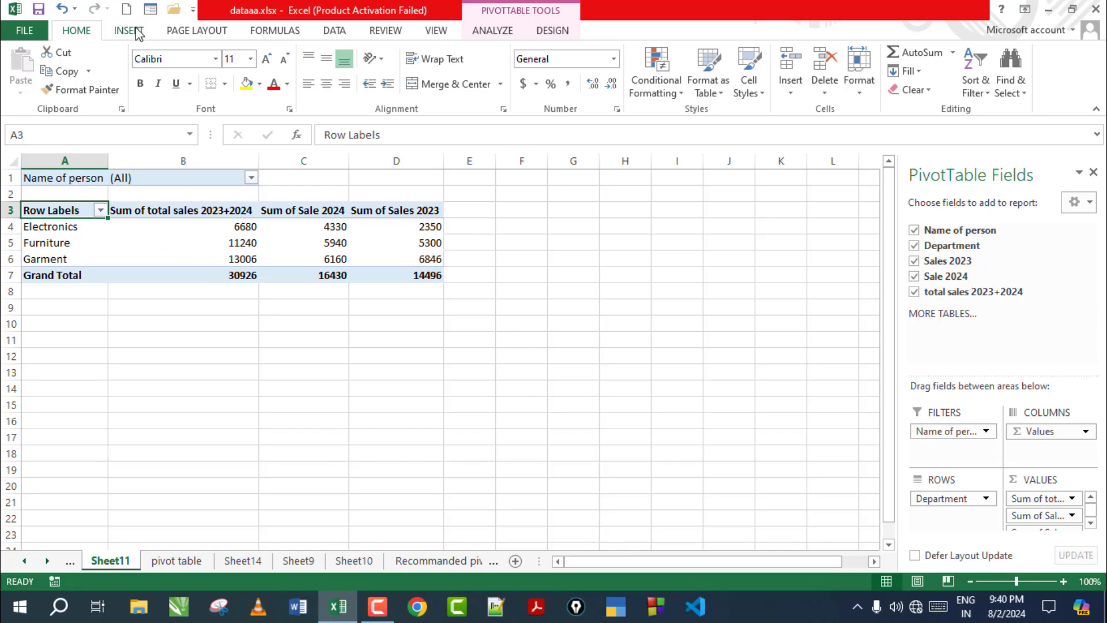
pyautogui.click(469, 299)
# Select the sales data A1:E11 on the pivot table sheet and open the recommended PivotTables for it
pyautogui.click(176, 560)
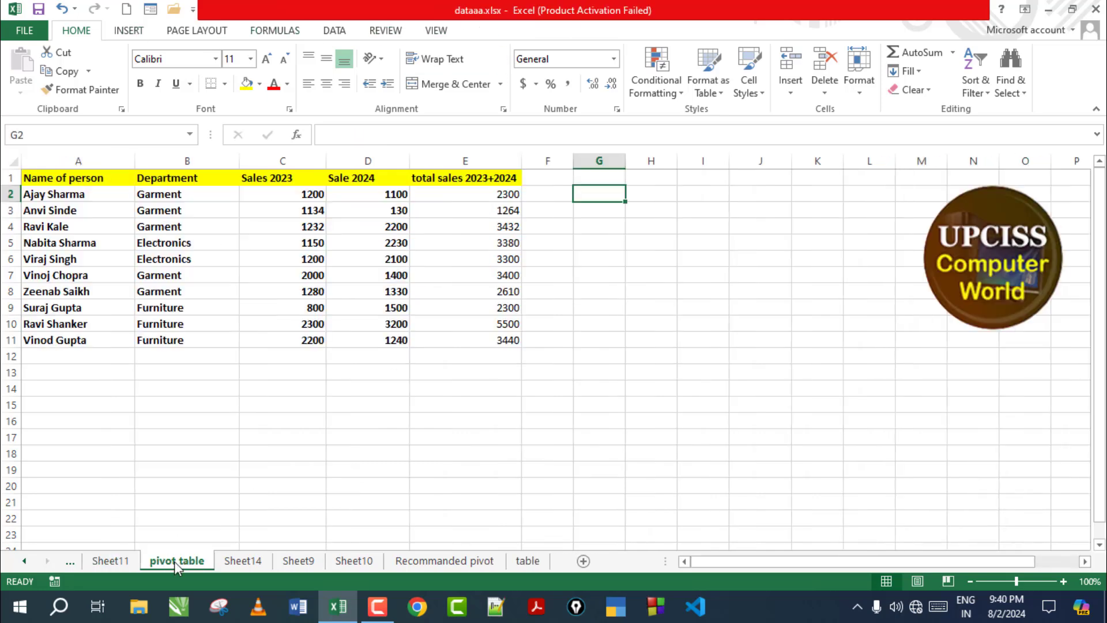
pyautogui.click(137, 32)
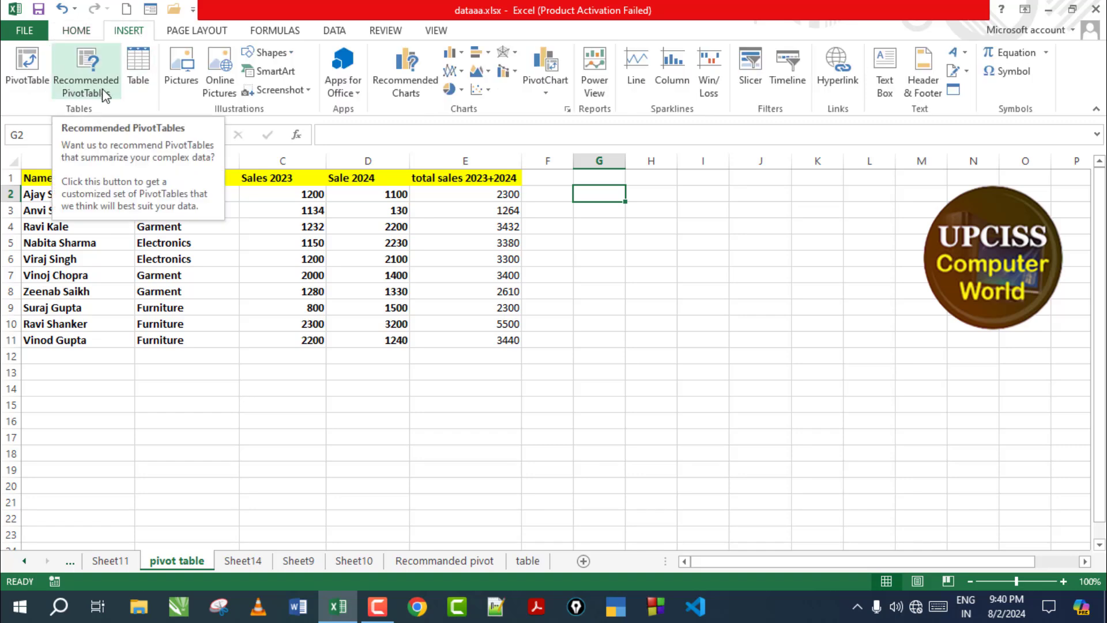
pyautogui.click(654, 354)
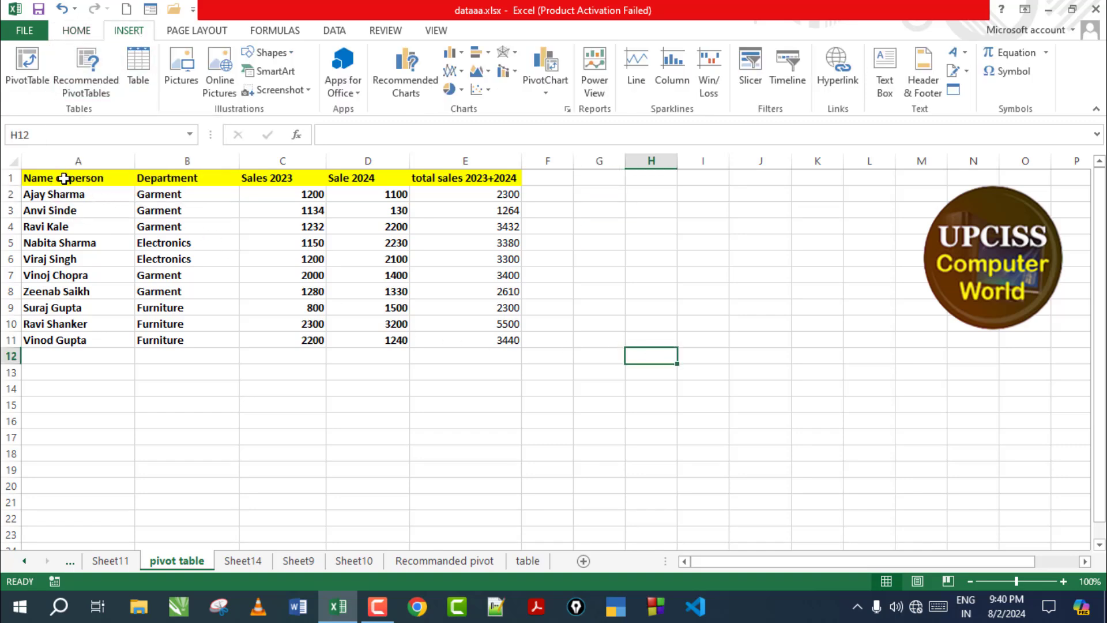
pyautogui.moveTo(64, 179); pyautogui.dragTo(497, 341)
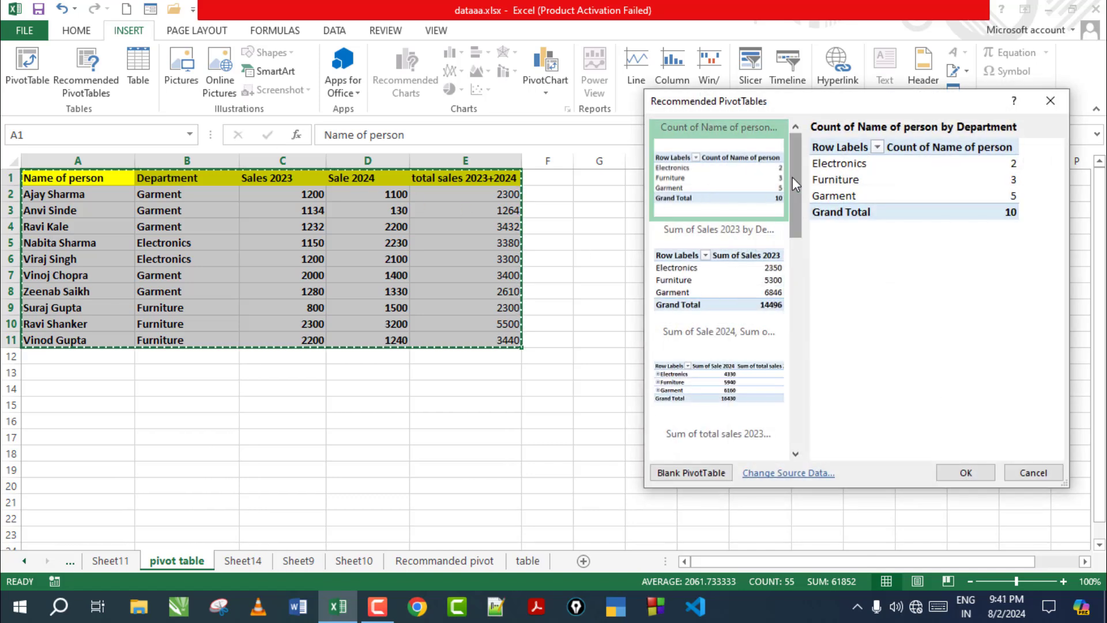
# Preview several recommended PivotTables and insert the one summing Sale 2024, total sales 2023+2024 and Sales 2023 by department and person
pyautogui.moveTo(792, 178); pyautogui.dragTo(809, 396)
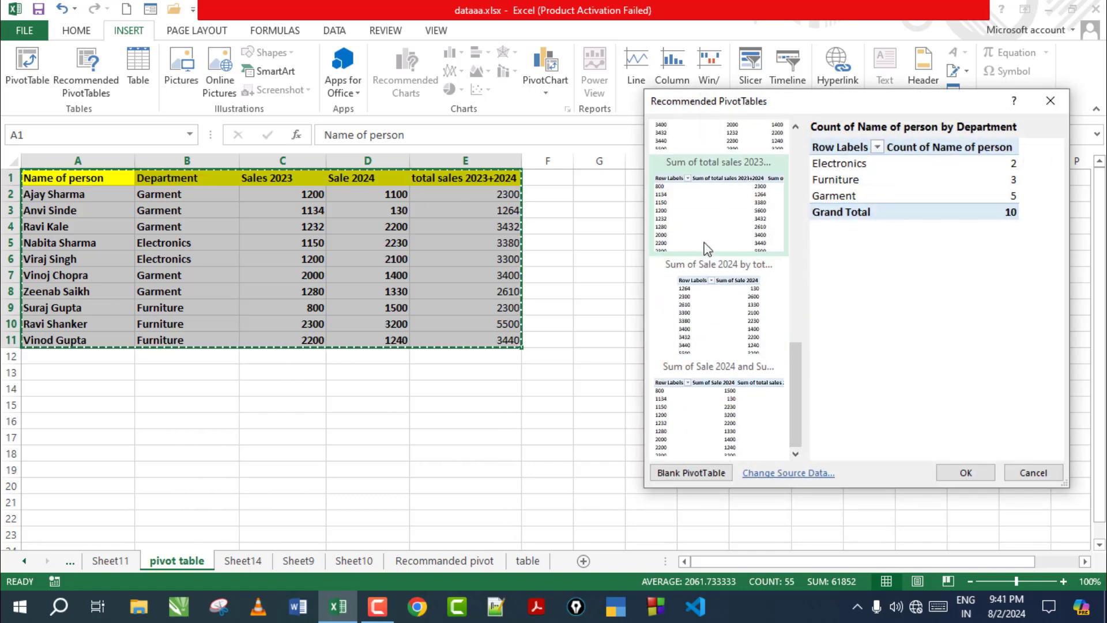
pyautogui.click(702, 209)
pyautogui.click(708, 316)
pyautogui.click(702, 376)
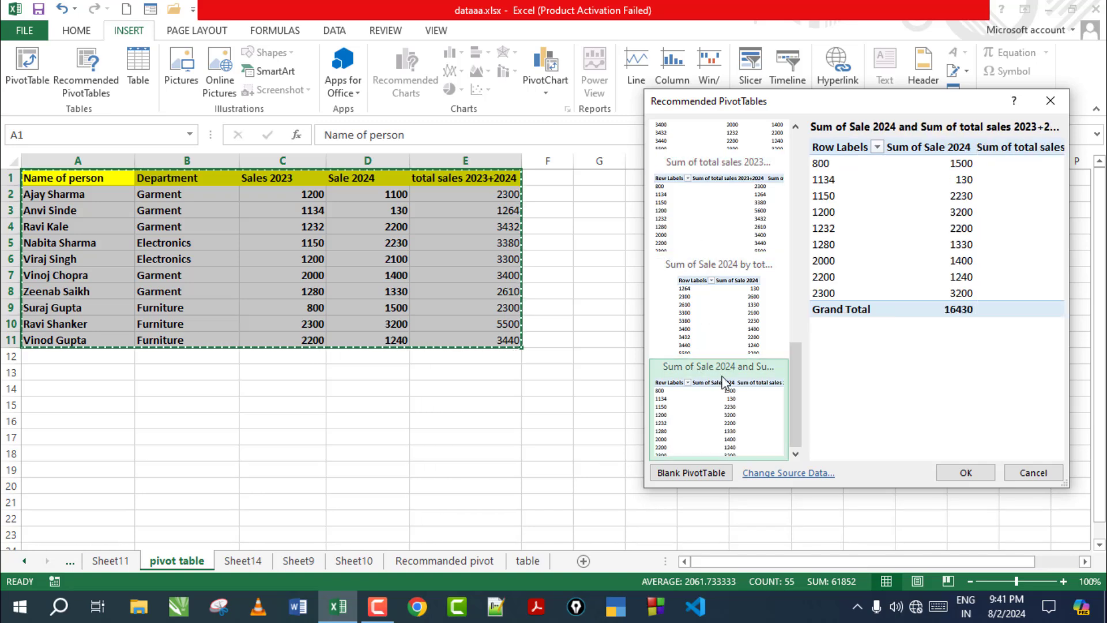
pyautogui.moveTo(783, 382); pyautogui.dragTo(778, 239)
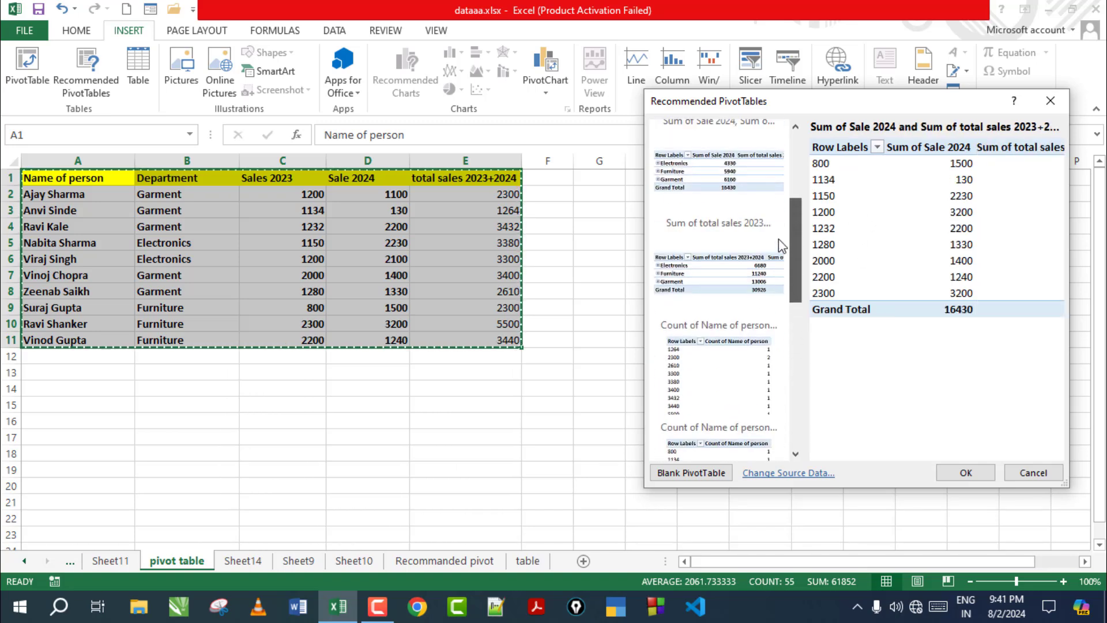
pyautogui.click(717, 213)
pyautogui.click(965, 472)
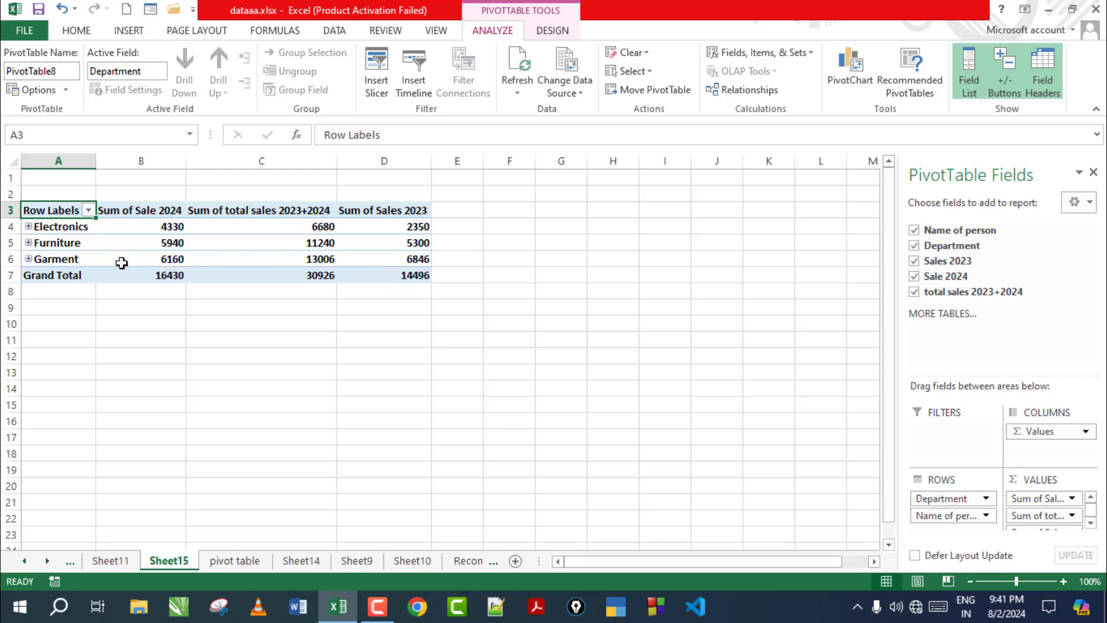
pyautogui.click(129, 31)
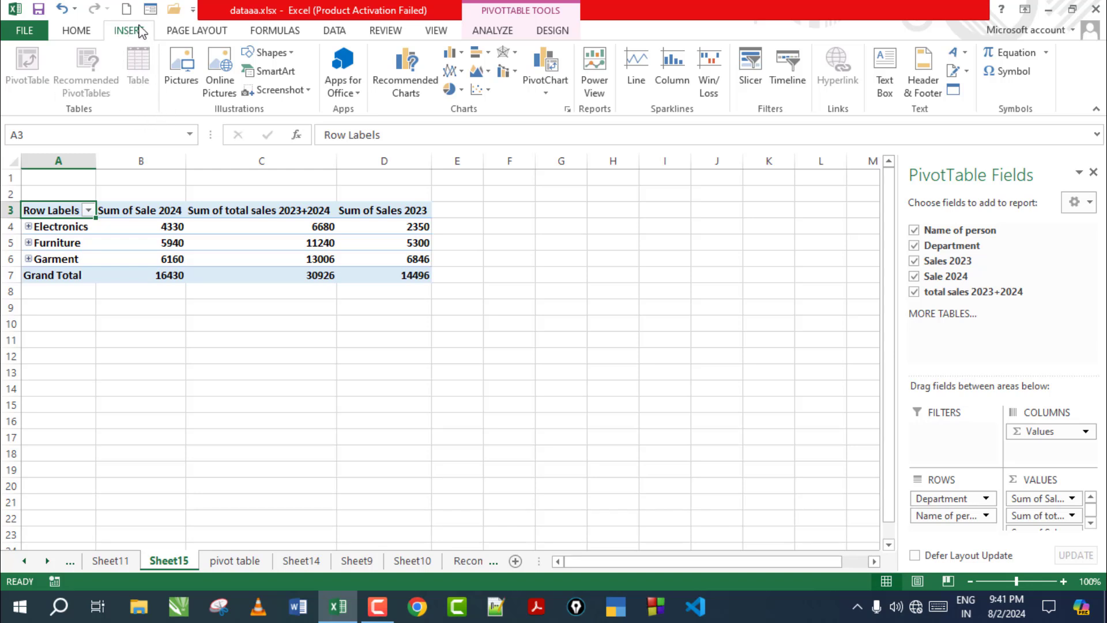
pyautogui.click(175, 254)
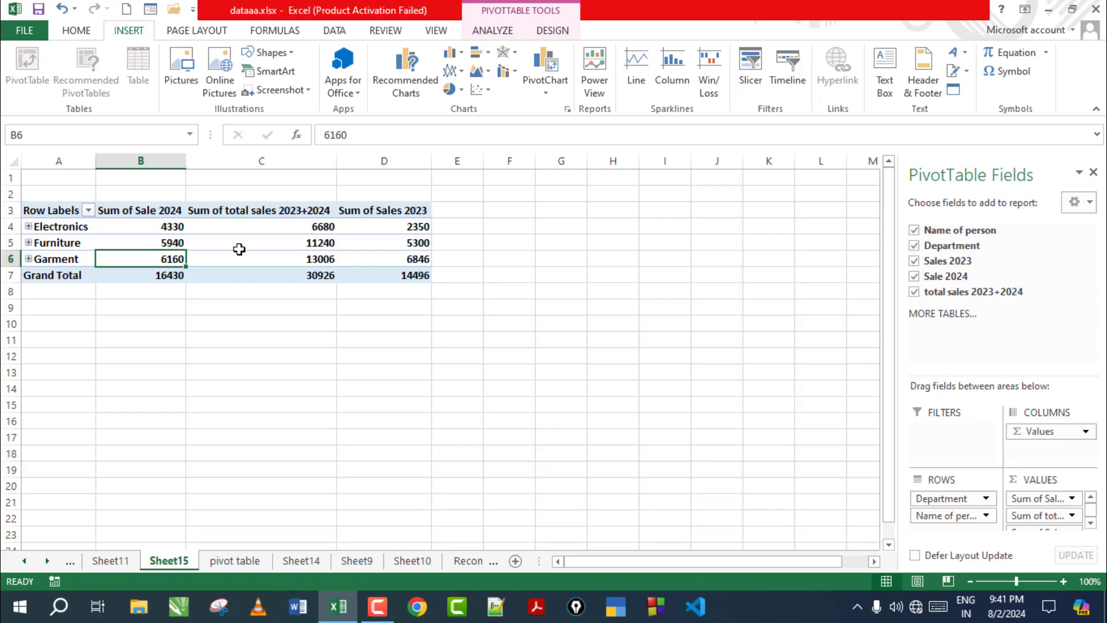
pyautogui.click(271, 369)
# Convert A1:E11 on the pivot table sheet into a table with headers and apply the orange Medium style with grey banded rows
pyautogui.hotkey('ctrl', 'pagedown')
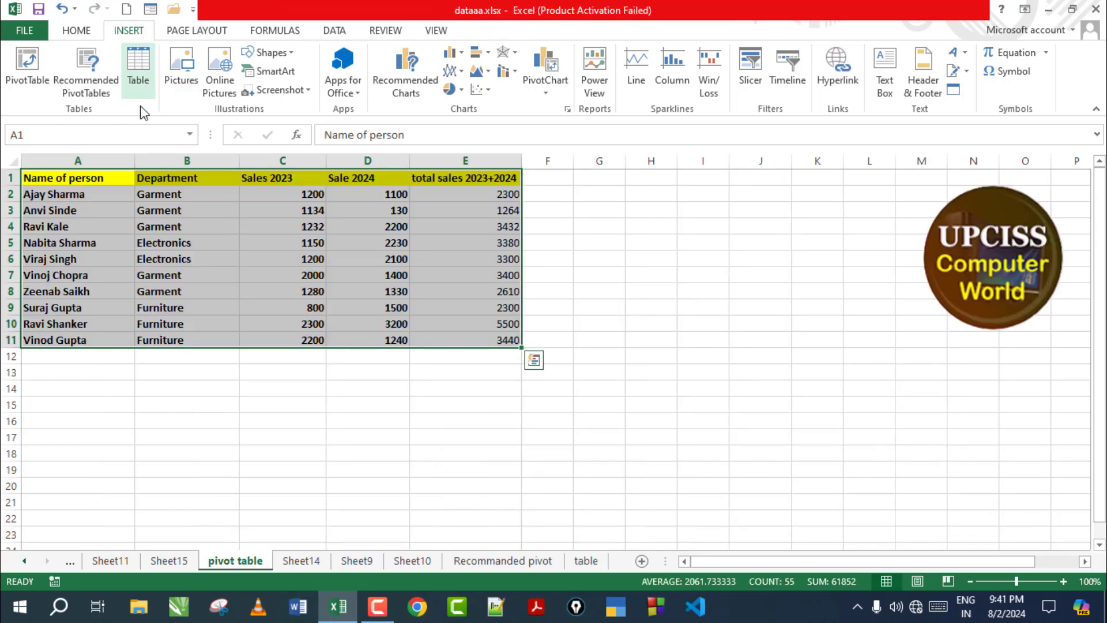
pyautogui.click(141, 64)
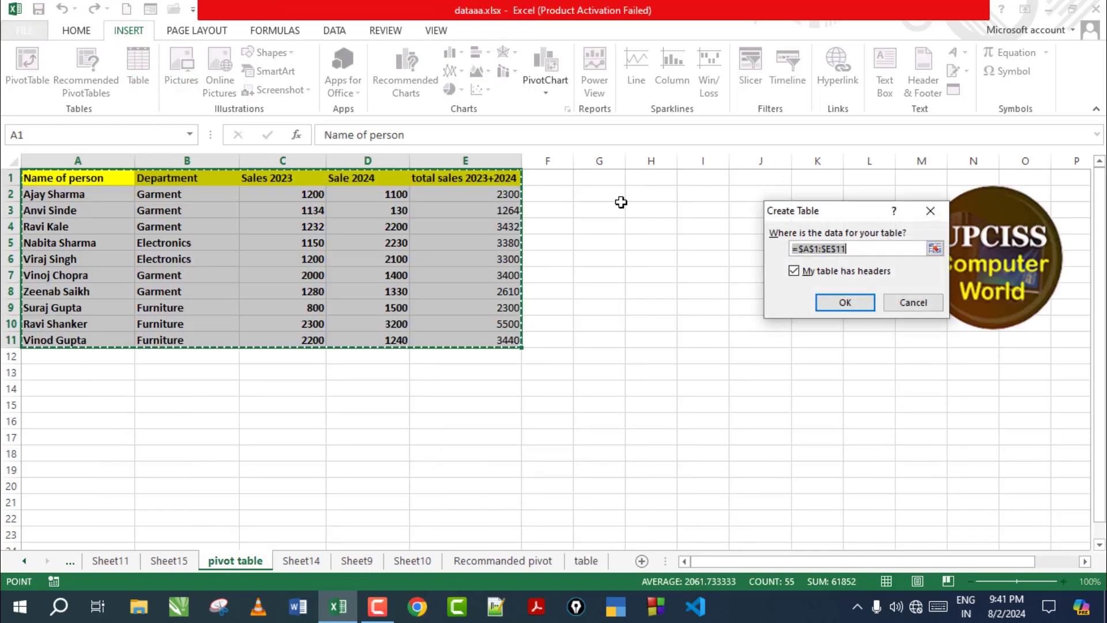
pyautogui.click(845, 302)
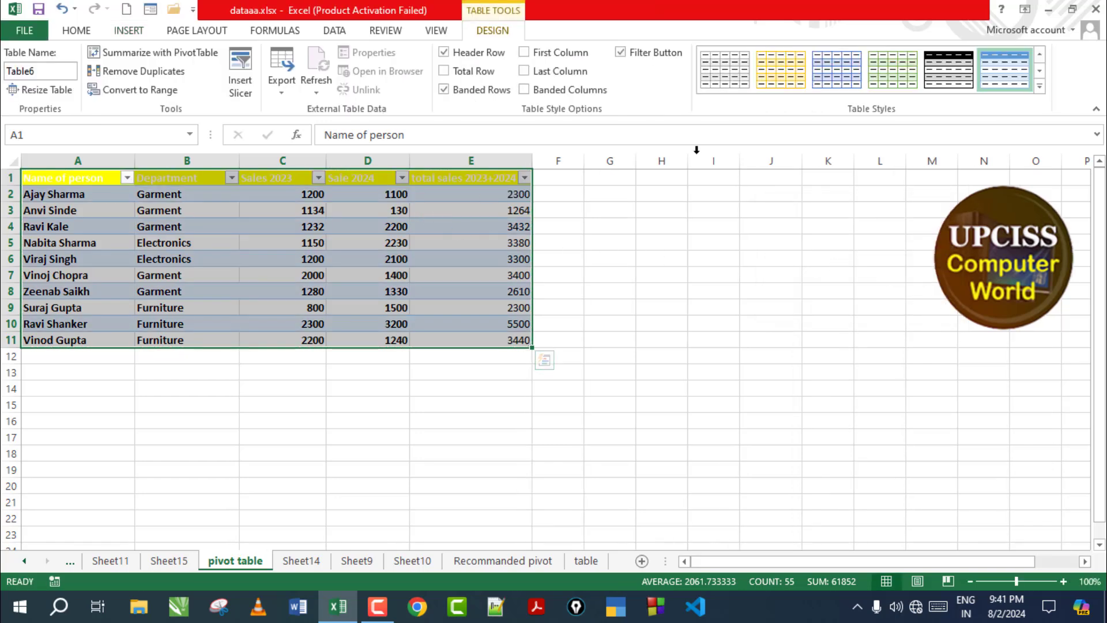
pyautogui.click(1039, 86)
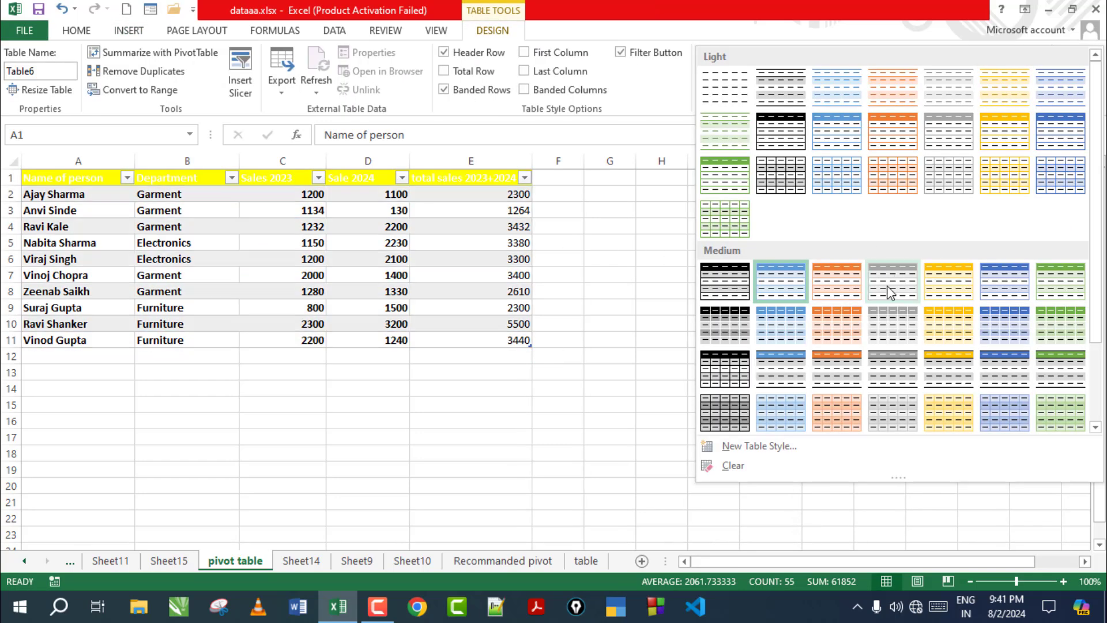
pyautogui.click(836, 369)
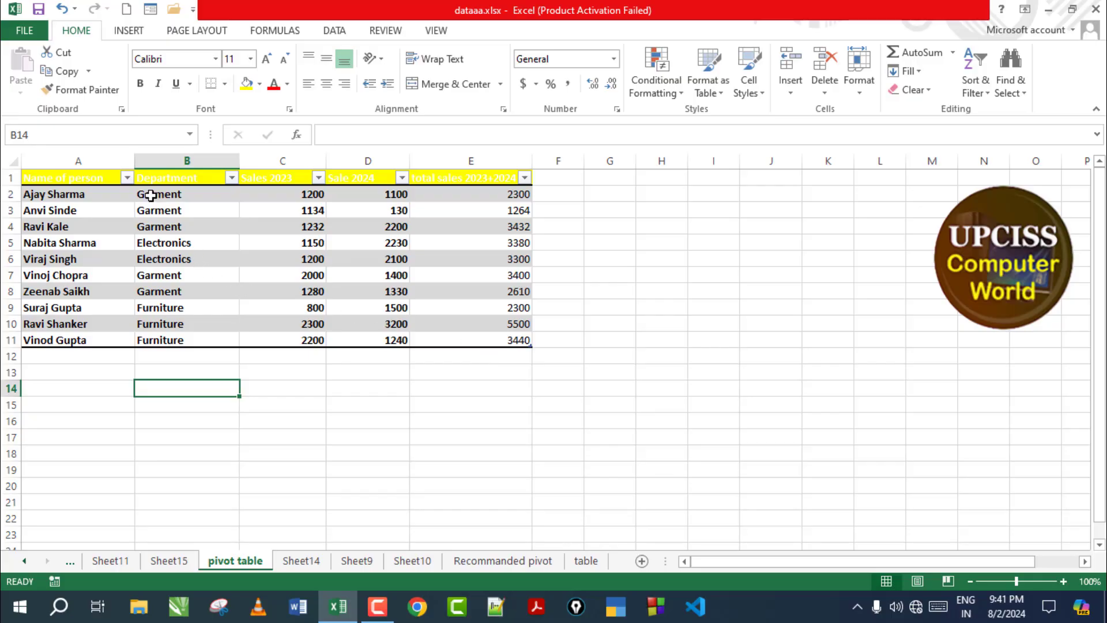
# Sort the table by Name of person, first from A to Z and finally from Z to A
pyautogui.click(126, 178)
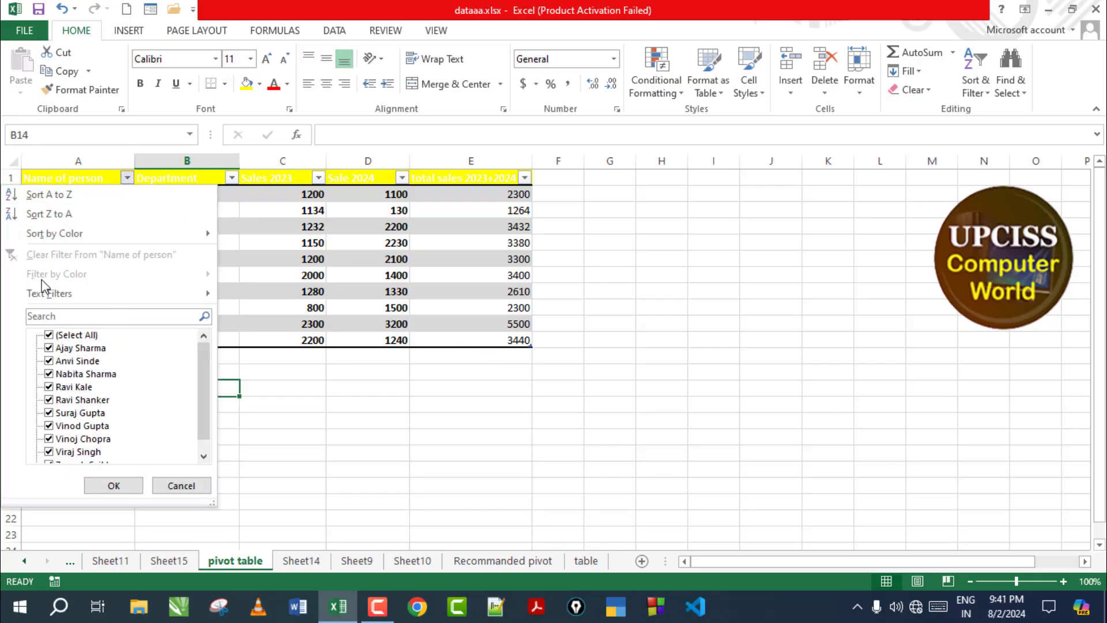
pyautogui.click(40, 193)
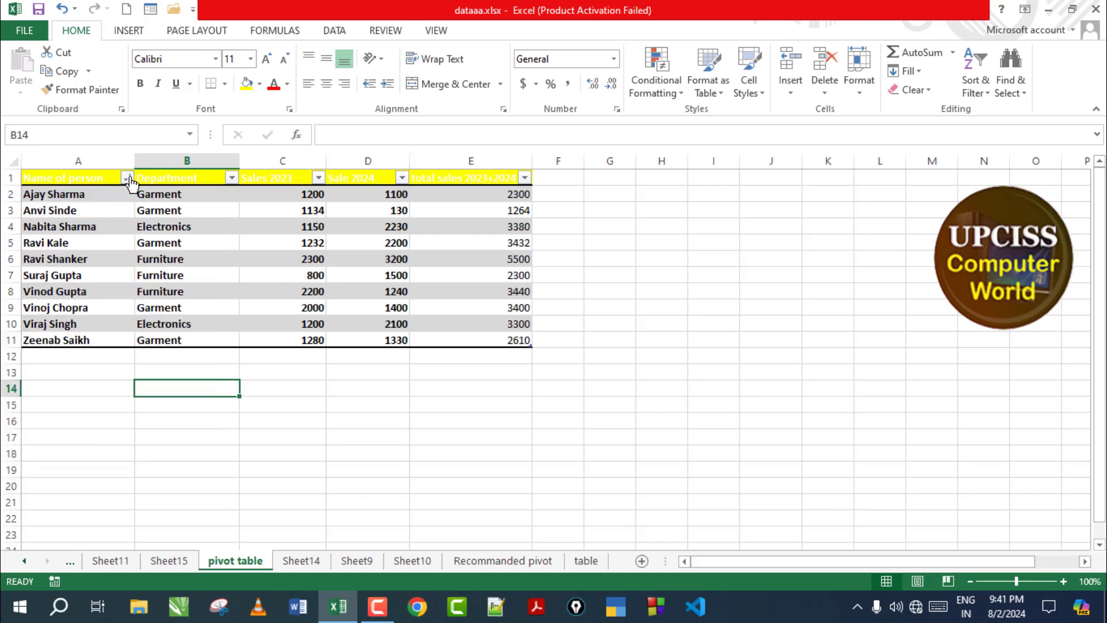
pyautogui.click(127, 178)
pyautogui.click(62, 212)
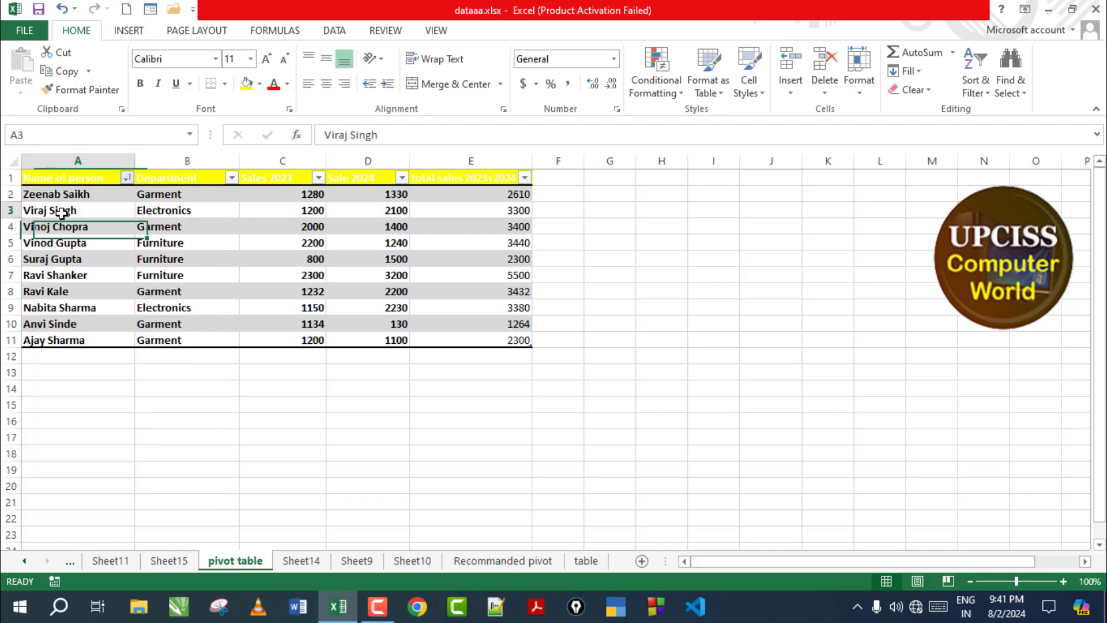
pyautogui.click(593, 405)
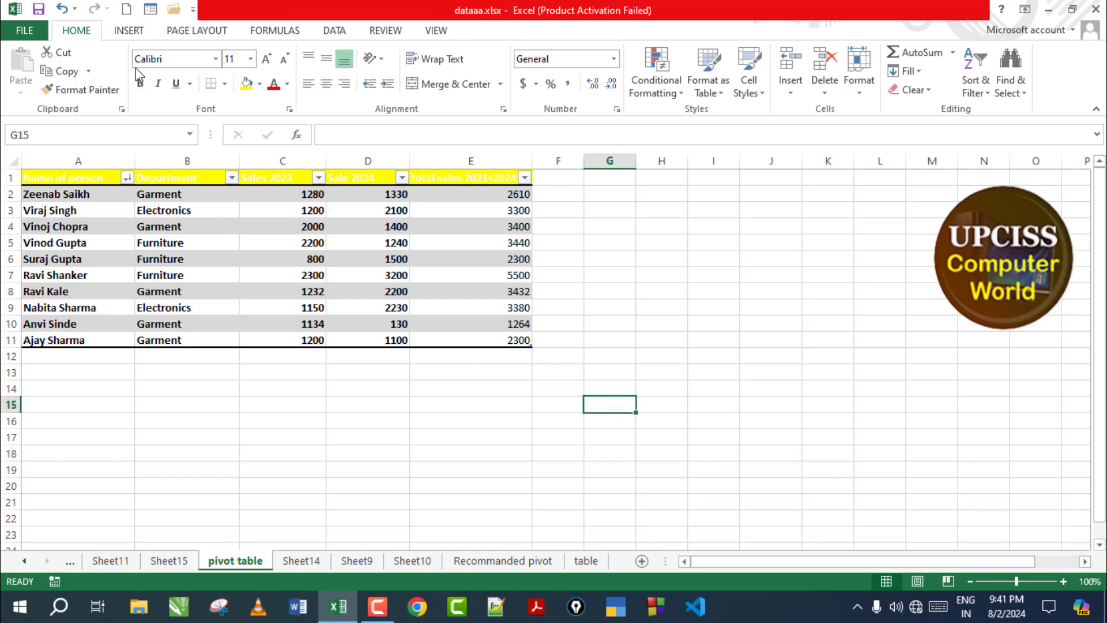
pyautogui.click(128, 30)
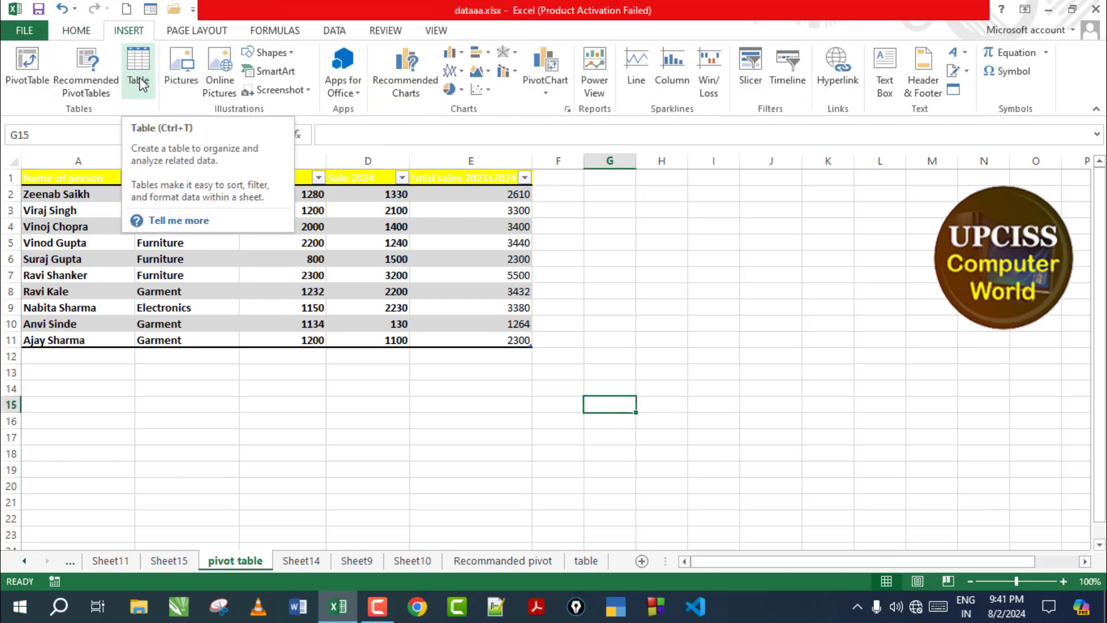